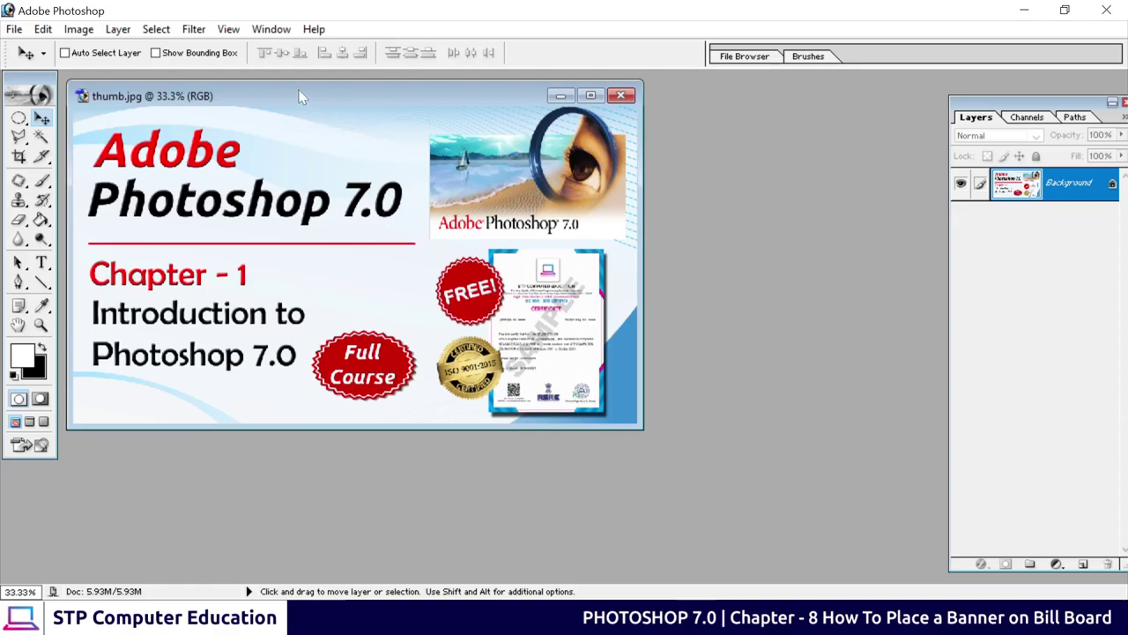
Step: Reposition the thumb.jpg banner window, then bring up the Freepik billboard mockups in Chrome
left_click_drag(300, 97, 423, 119)
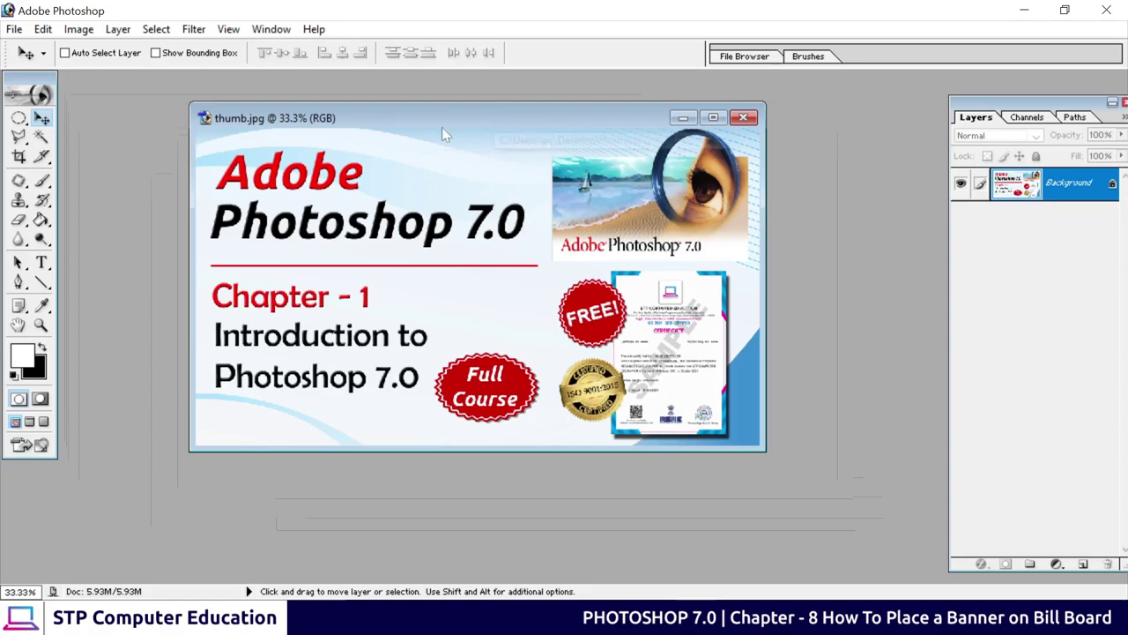
left_click_drag(496, 117, 388, 119)
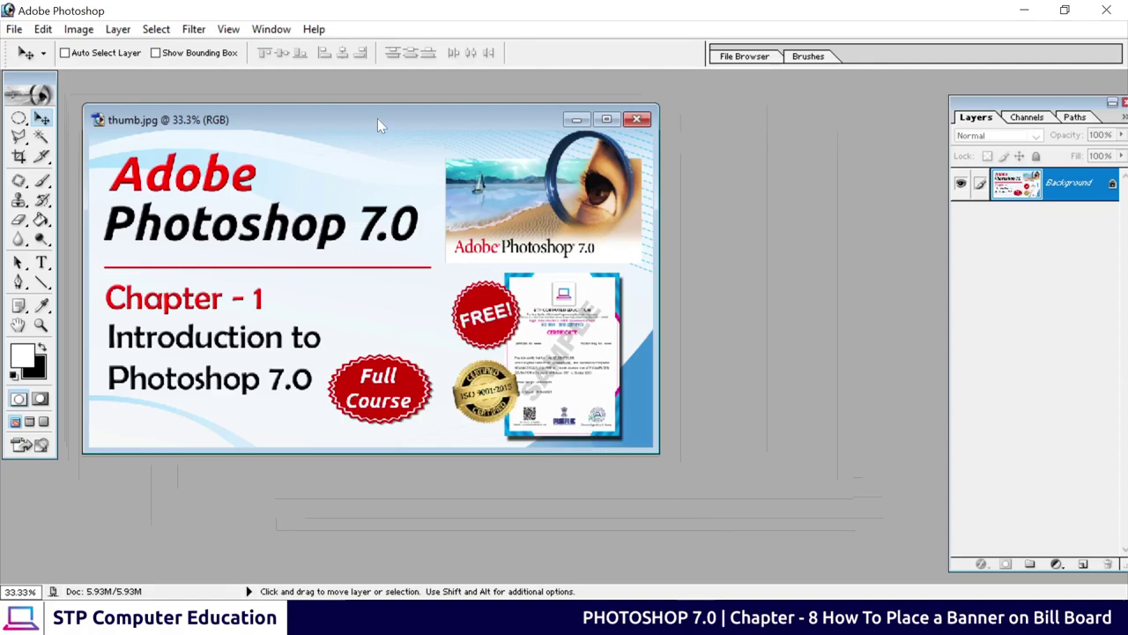
mouse_move(377, 125)
left_mouse_down()
mouse_move(486, 184)
mouse_move(386, 155)
left_mouse_up()
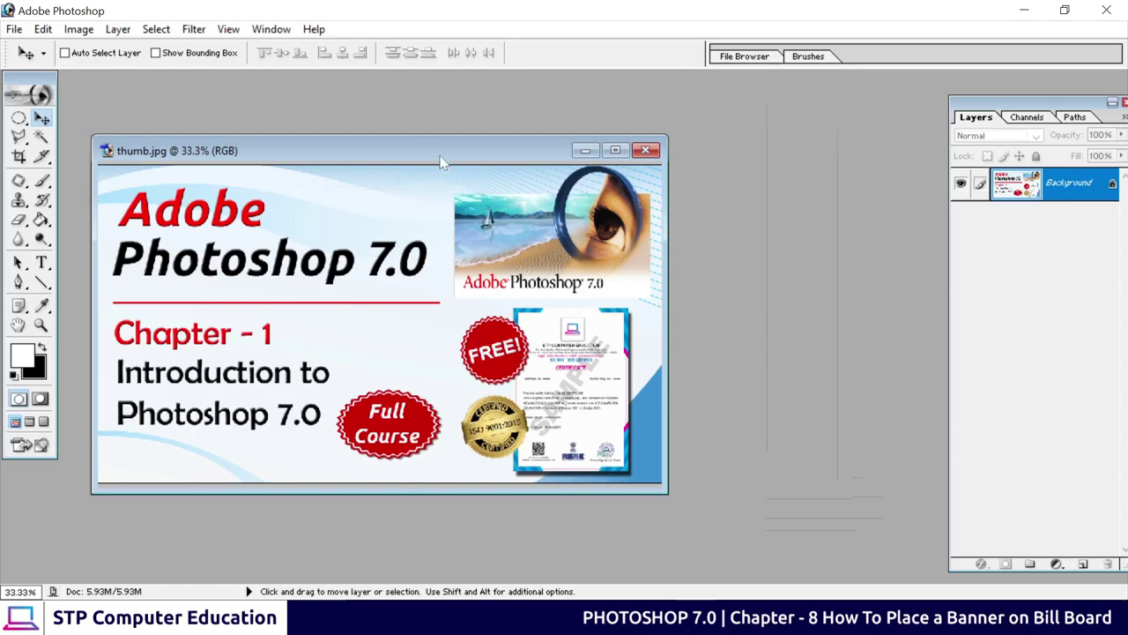
mouse_move(440, 162)
left_mouse_down()
mouse_move(532, 141)
mouse_move(464, 114)
left_mouse_up()
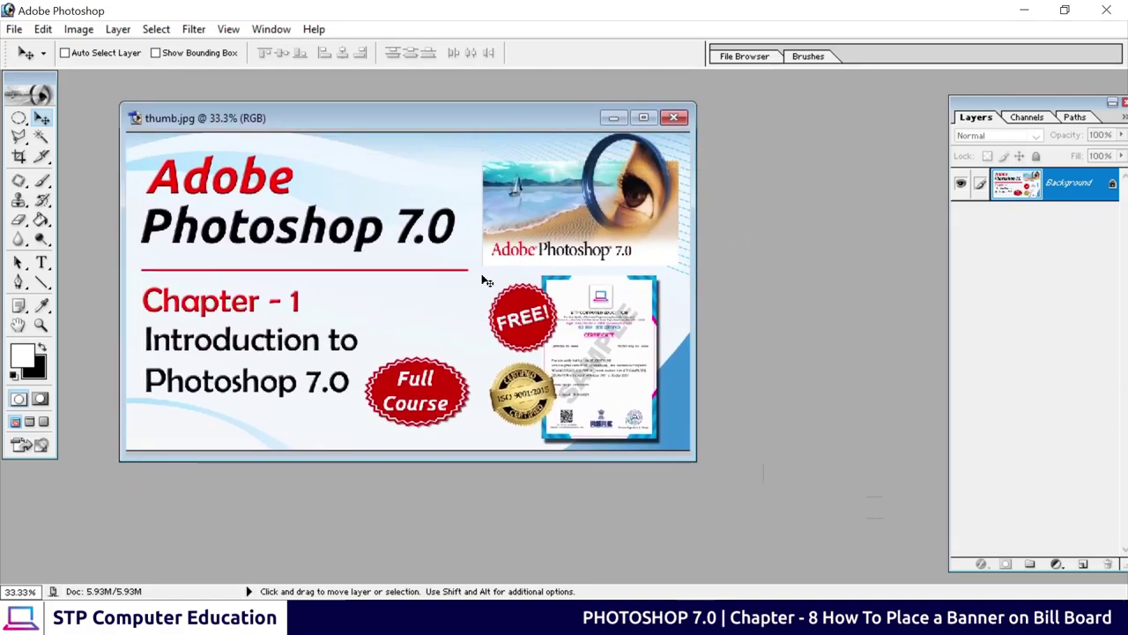
mouse_move(361, 107)
left_mouse_down()
mouse_move(444, 130)
mouse_move(375, 129)
left_mouse_up()
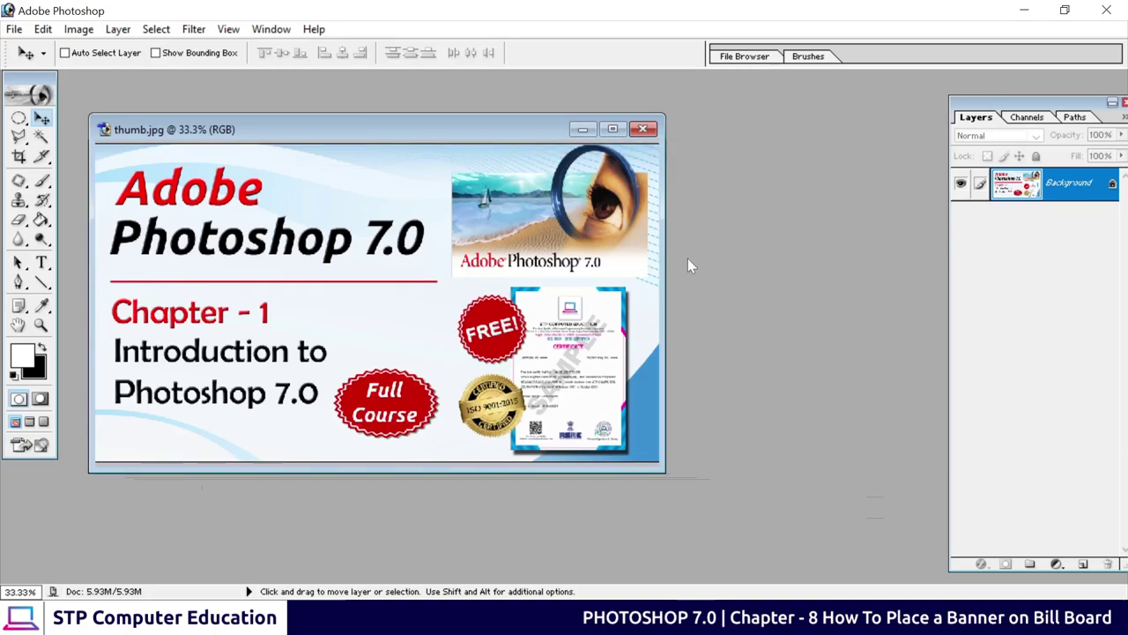
left_click(748, 529)
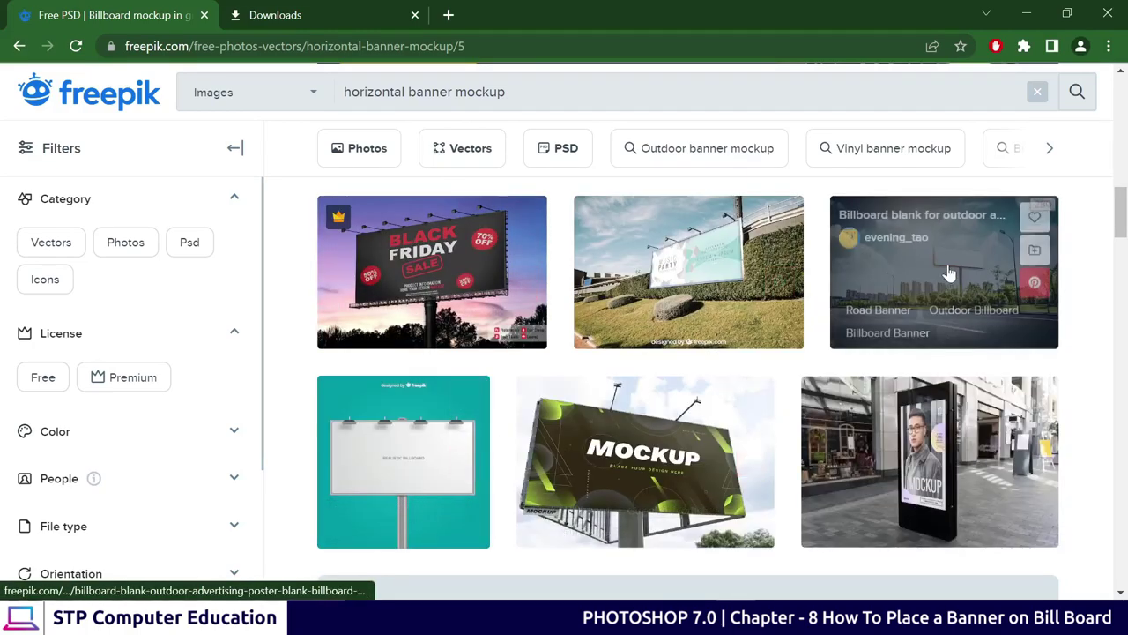
Step: Scroll through the Freepik 'horizontal banner mockup' billboard results
scroll(710, 322, "down", 1)
scroll(707, 323, "down", 3)
scroll(708, 323, "down", 3)
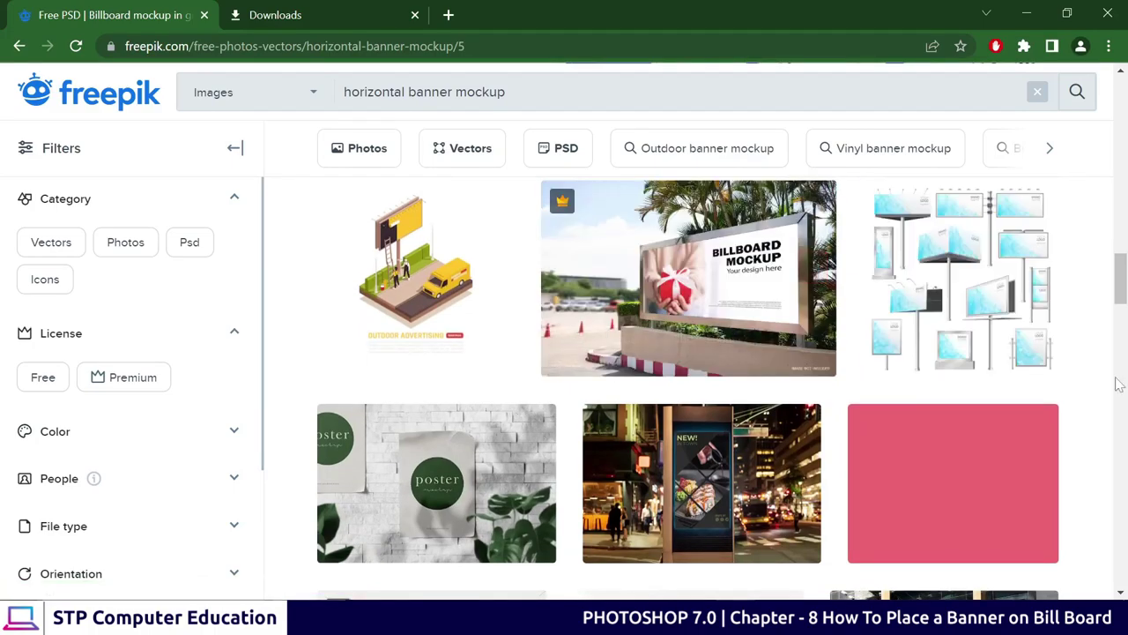
scroll(871, 388, "up", 5)
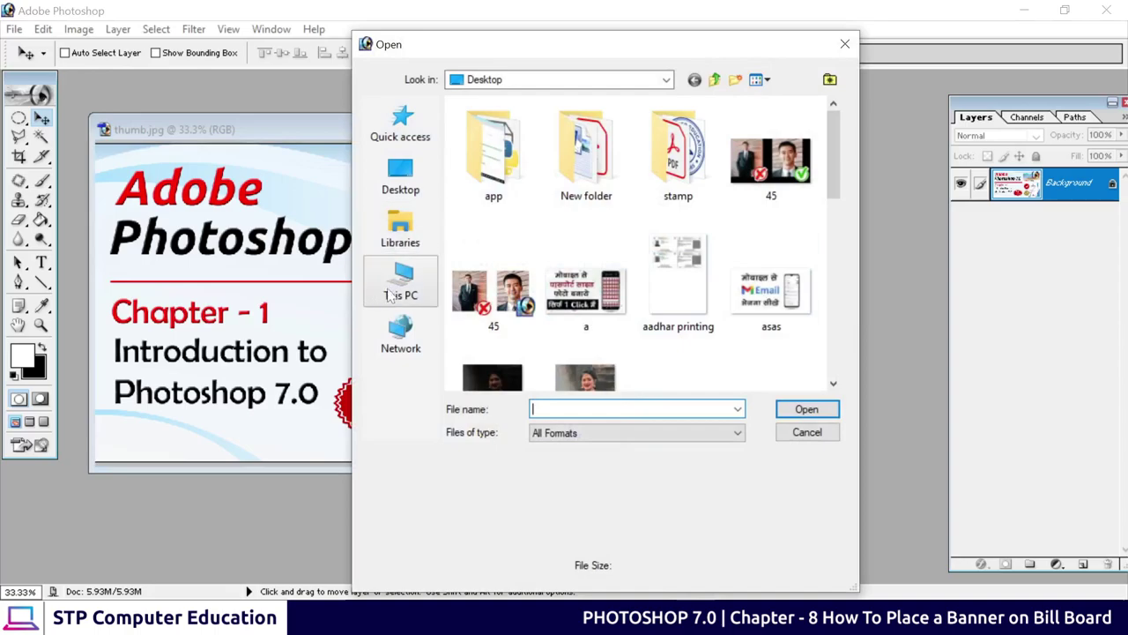
Step: Open P79UTE0.jpg from Downloads > billboard-mockup-green-urban-environment and move it beside the banner
left_click(401, 280)
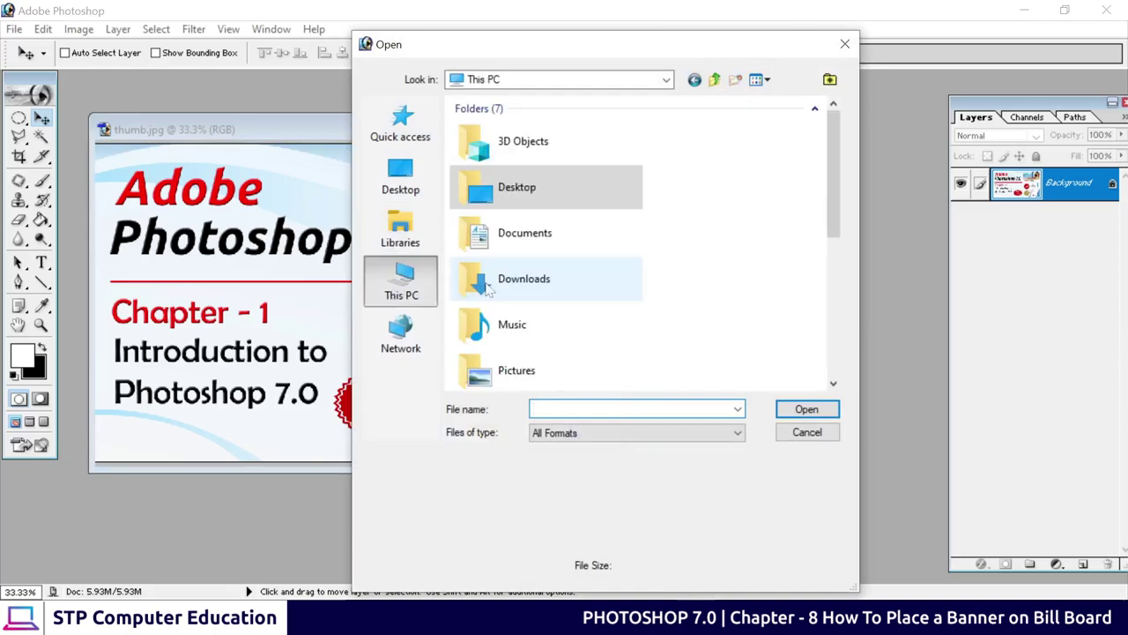
double_click(529, 287)
double_click(578, 189)
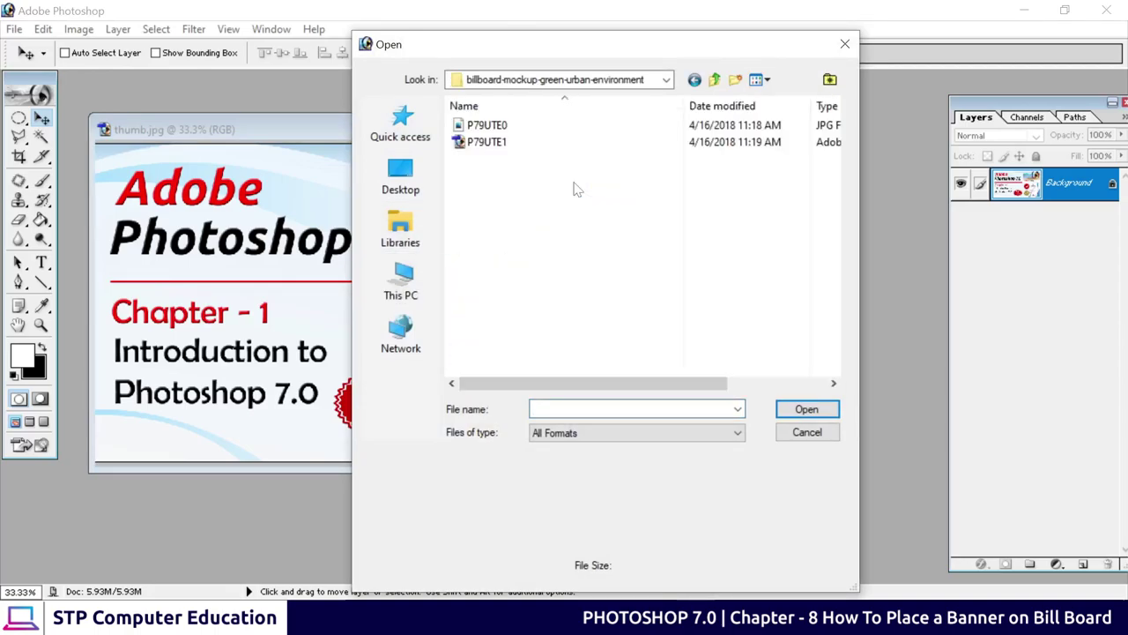
left_click(484, 125)
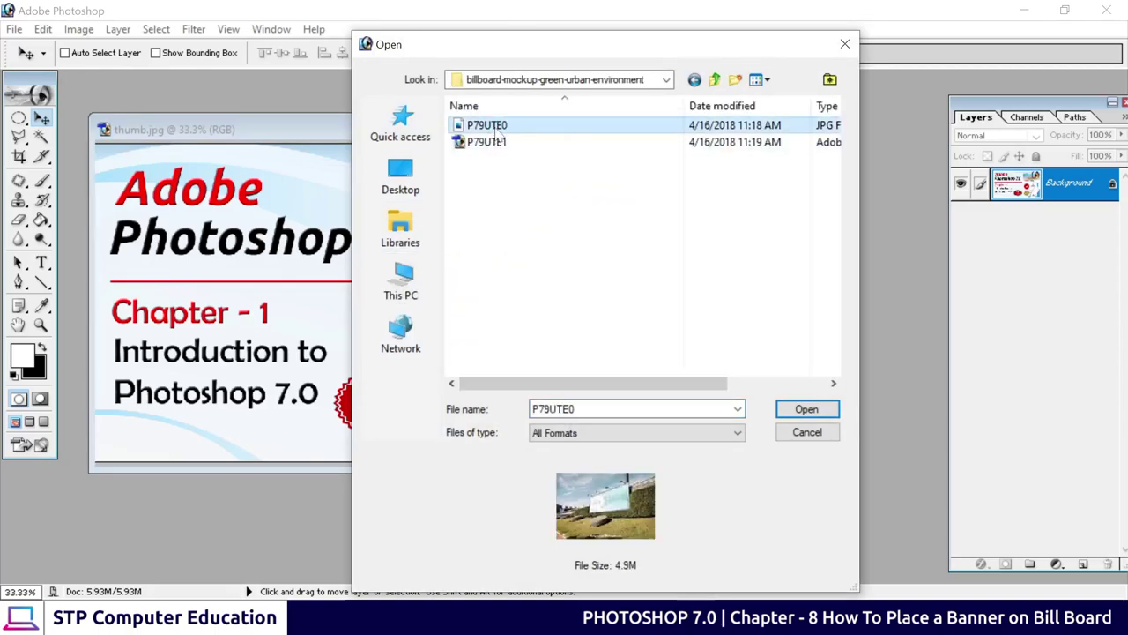
left_click(806, 411)
left_click(627, 410)
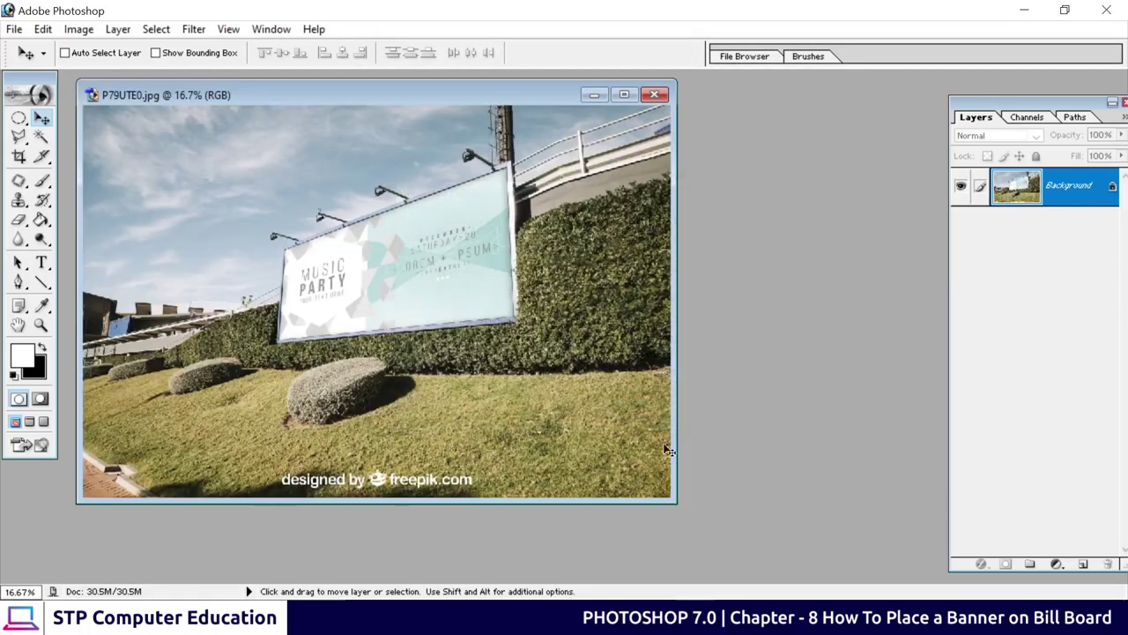
mouse_move(336, 95)
left_mouse_down()
mouse_move(422, 138)
mouse_move(495, 110)
left_mouse_up()
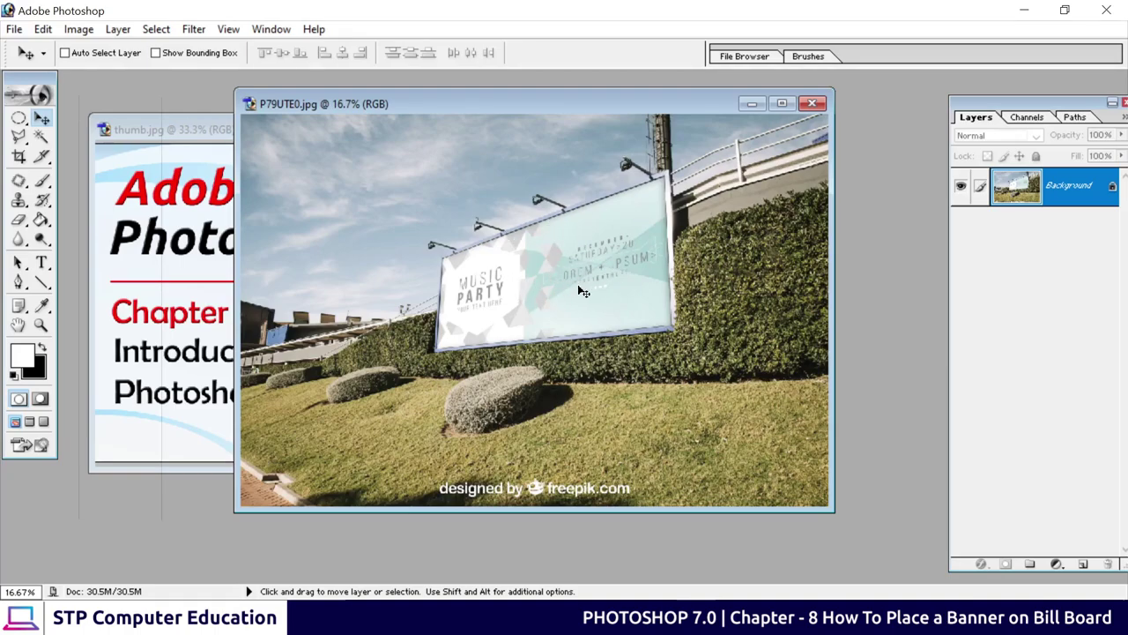
left_click_drag(491, 104, 644, 85)
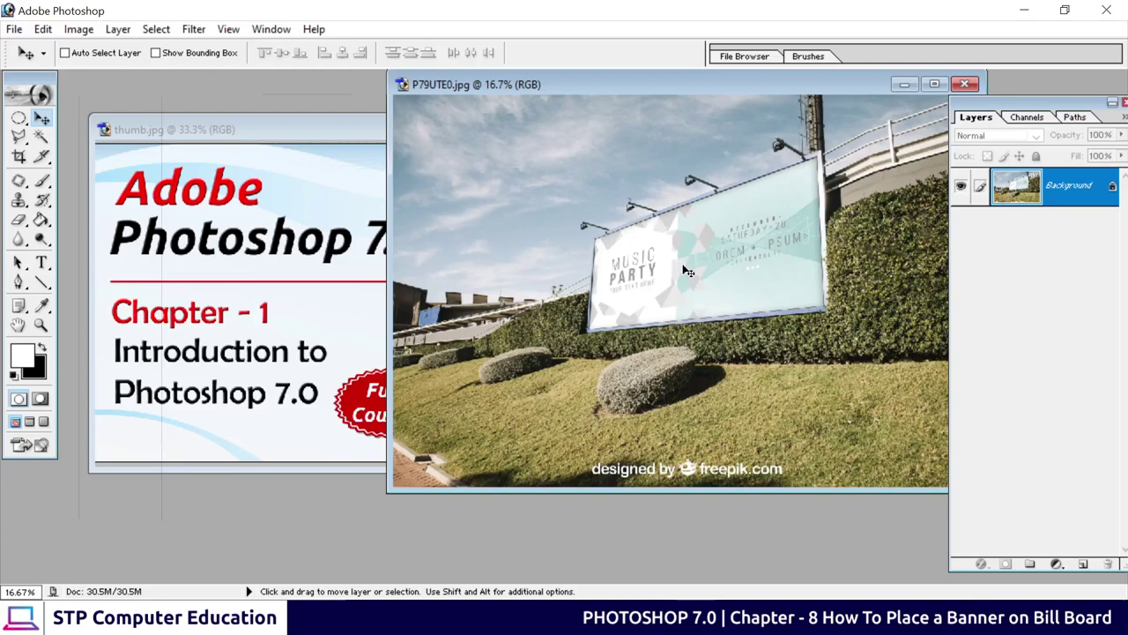
Step: Drag the banner into P79UTE0.jpg as Layer 1, then maximize and zoom the photo
left_click(275, 284)
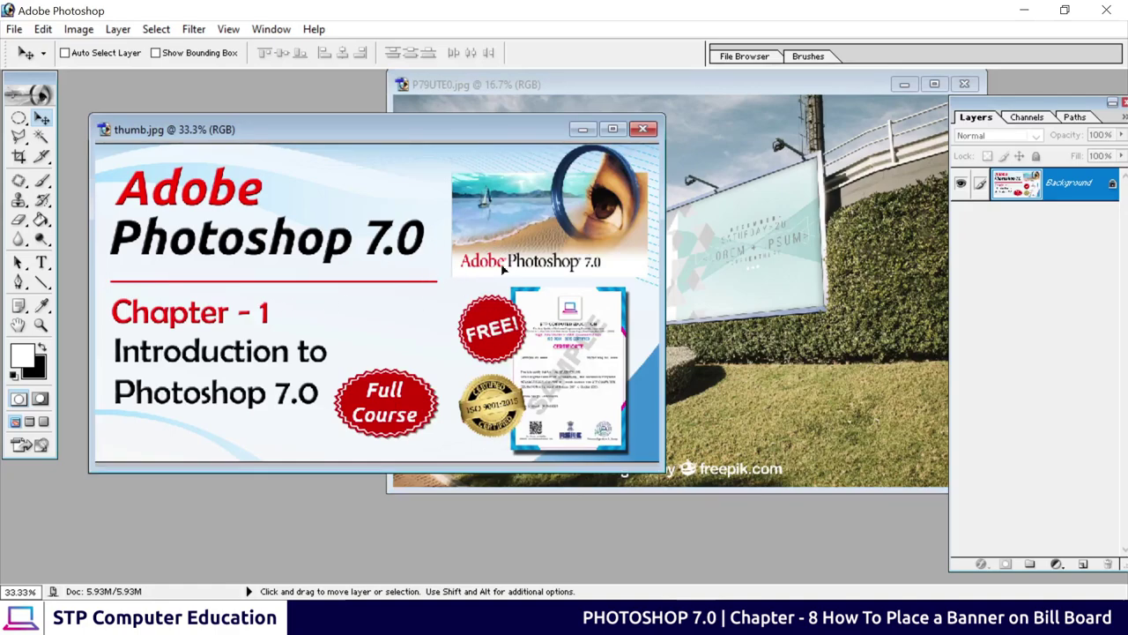
left_click_drag(500, 263, 736, 276)
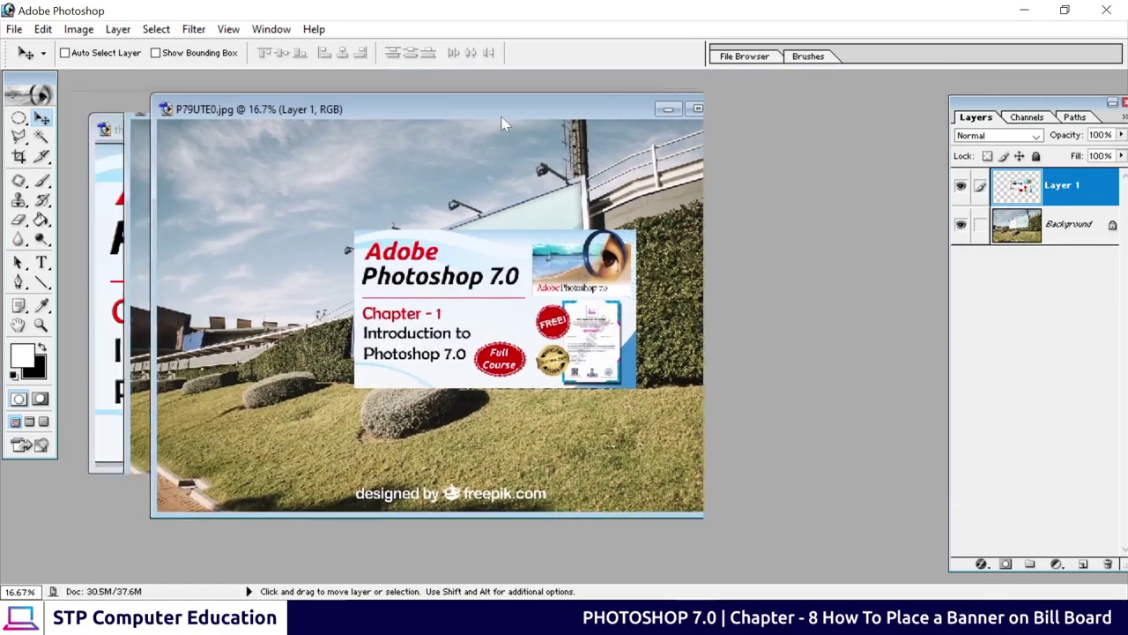
left_click_drag(738, 92, 584, 110)
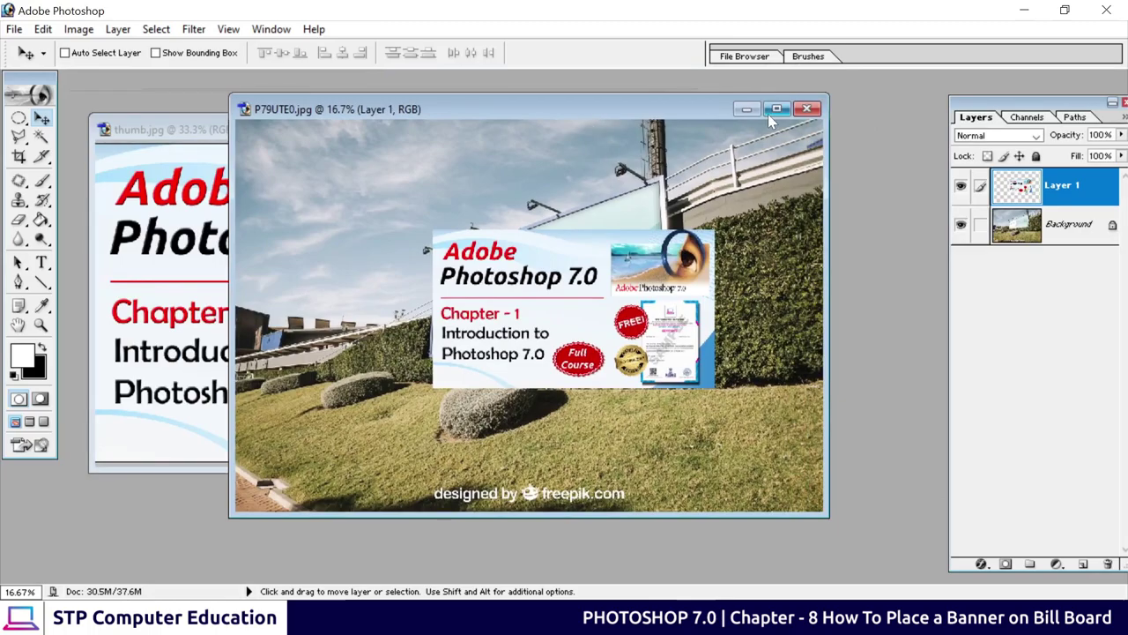
double_click(584, 104)
key("ctrl+plus")
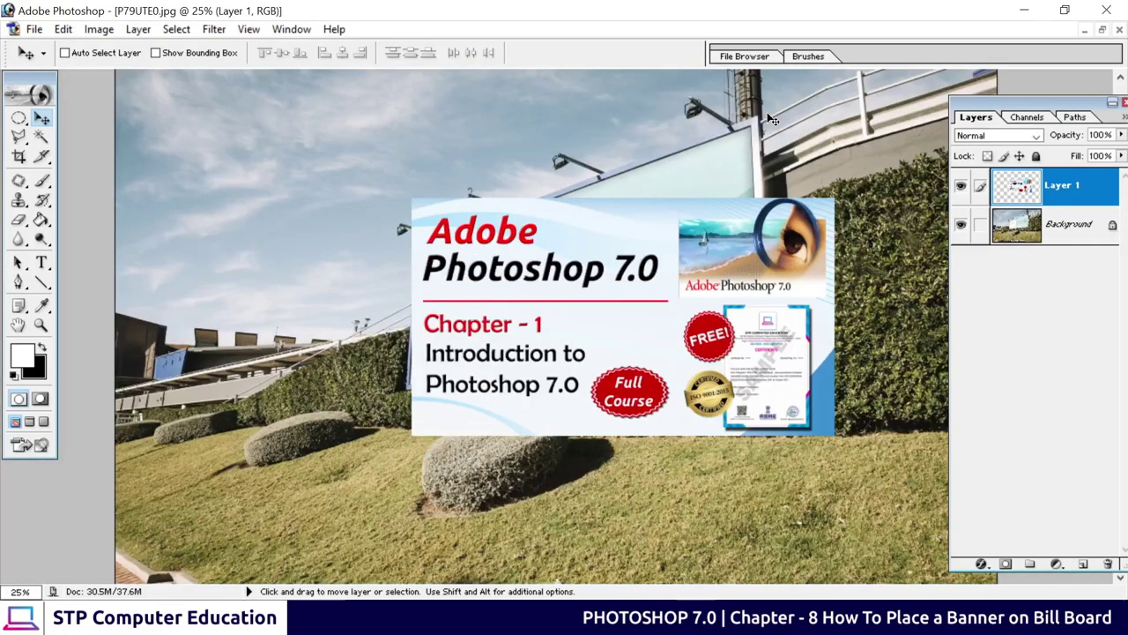
key("ctrl+plus")
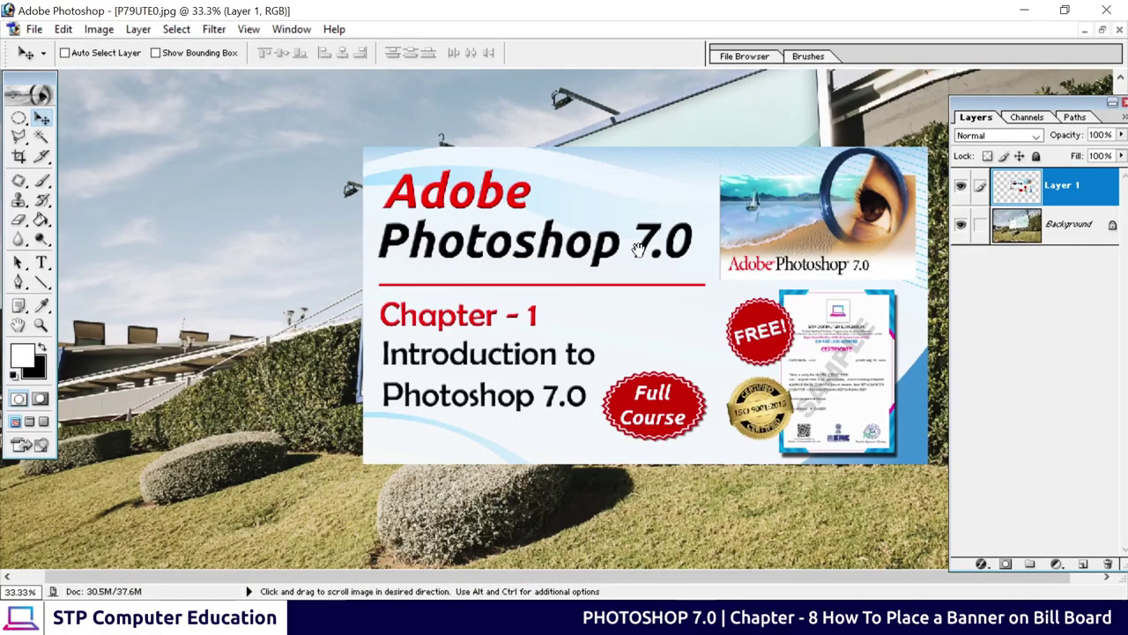
Step: Position the banner over the billboard and start Free Transform with Ctrl+T
scroll(457, 255, "up", 3)
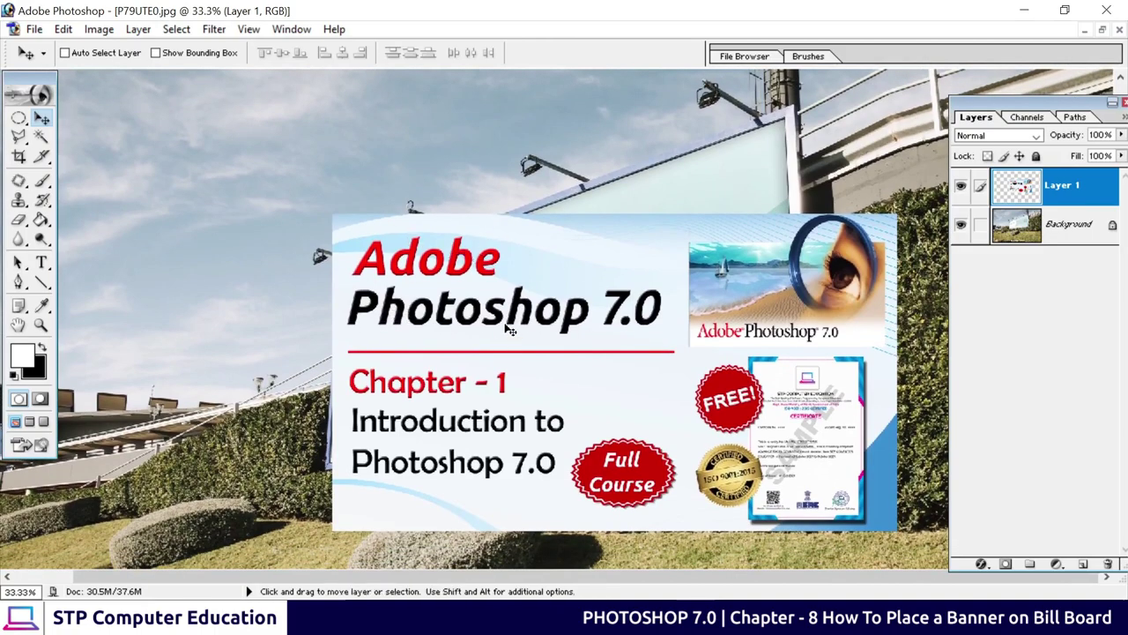
left_click_drag(509, 328, 588, 401)
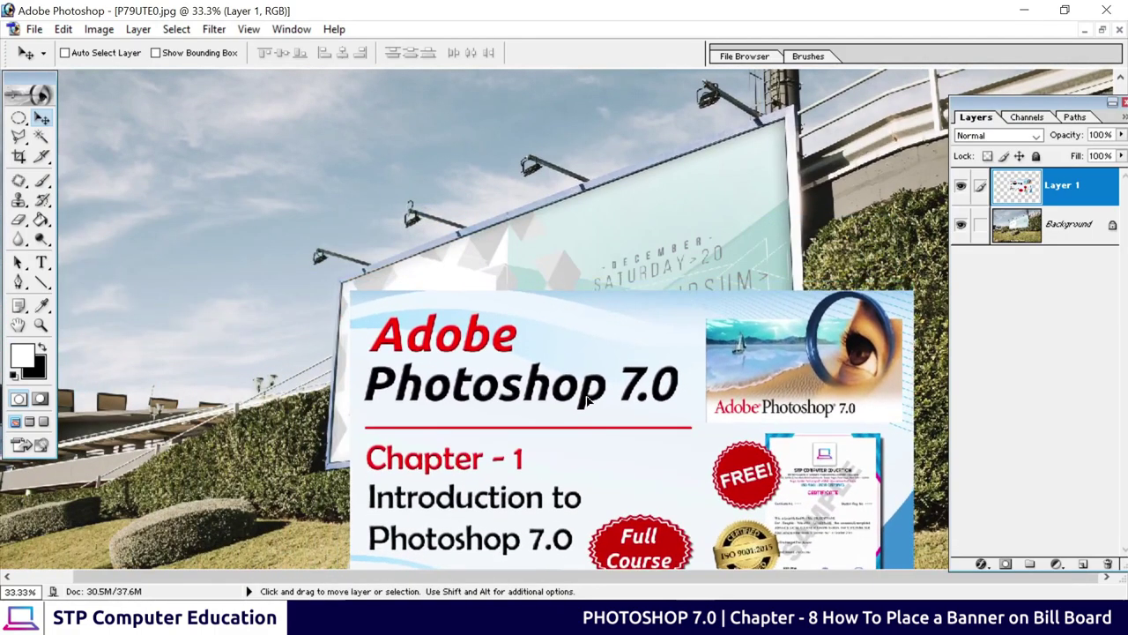
mouse_move(587, 401)
left_mouse_down()
mouse_move(505, 204)
mouse_move(373, 208)
mouse_move(516, 255)
mouse_move(630, 316)
mouse_move(616, 380)
mouse_move(591, 405)
mouse_move(575, 353)
left_mouse_up()
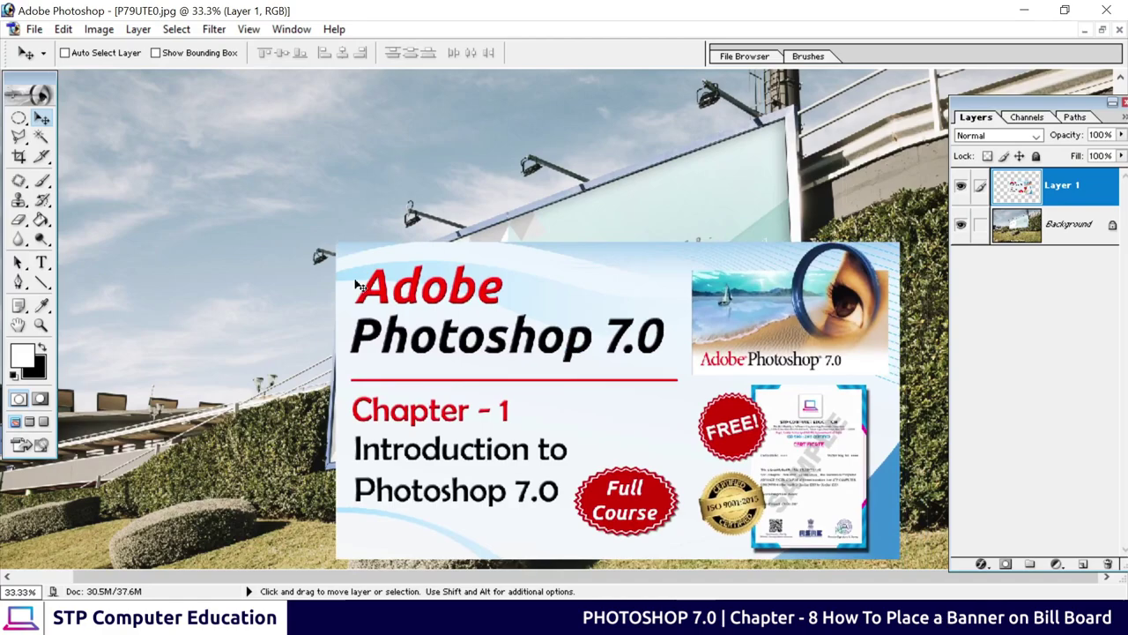
key("ctrl+plus")
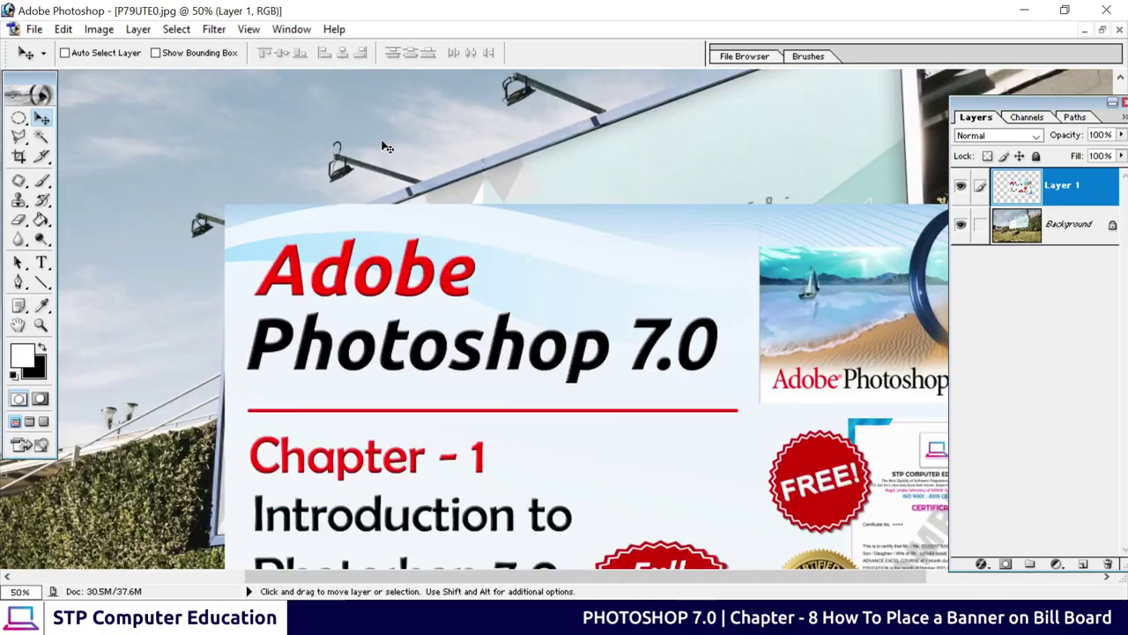
mouse_move(527, 350)
left_mouse_down()
mouse_move(302, 221)
mouse_move(465, 262)
mouse_move(439, 263)
mouse_move(449, 277)
left_mouse_up()
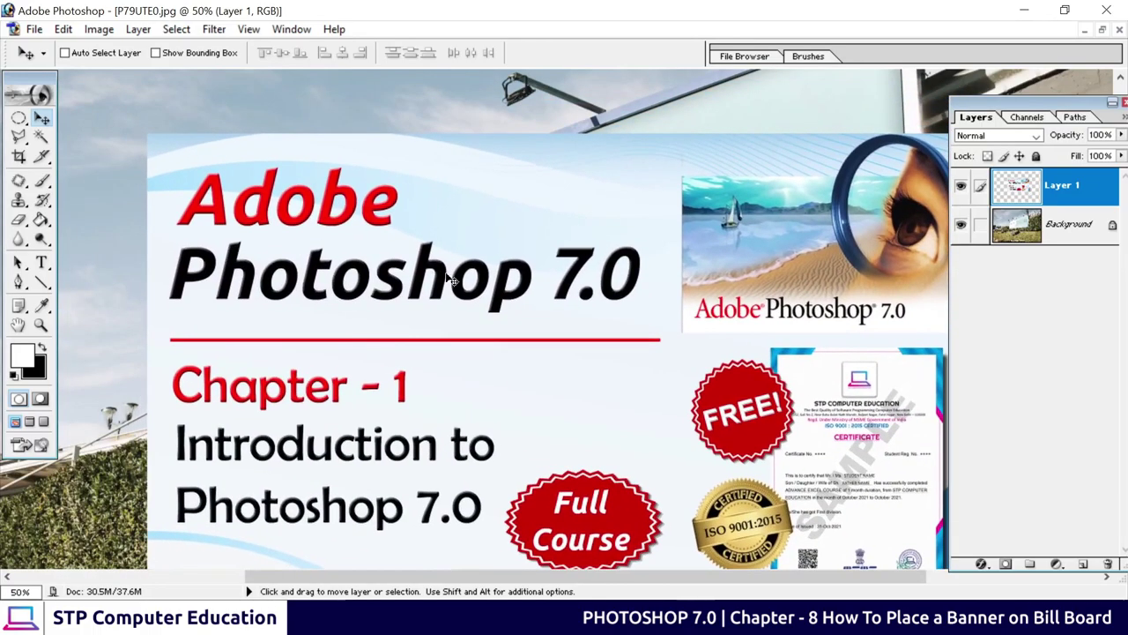
key("ctrl+t")
mouse_move(262, 210)
left_mouse_down()
mouse_move(492, 304)
mouse_move(380, 299)
mouse_move(377, 317)
mouse_move(331, 332)
left_mouse_up()
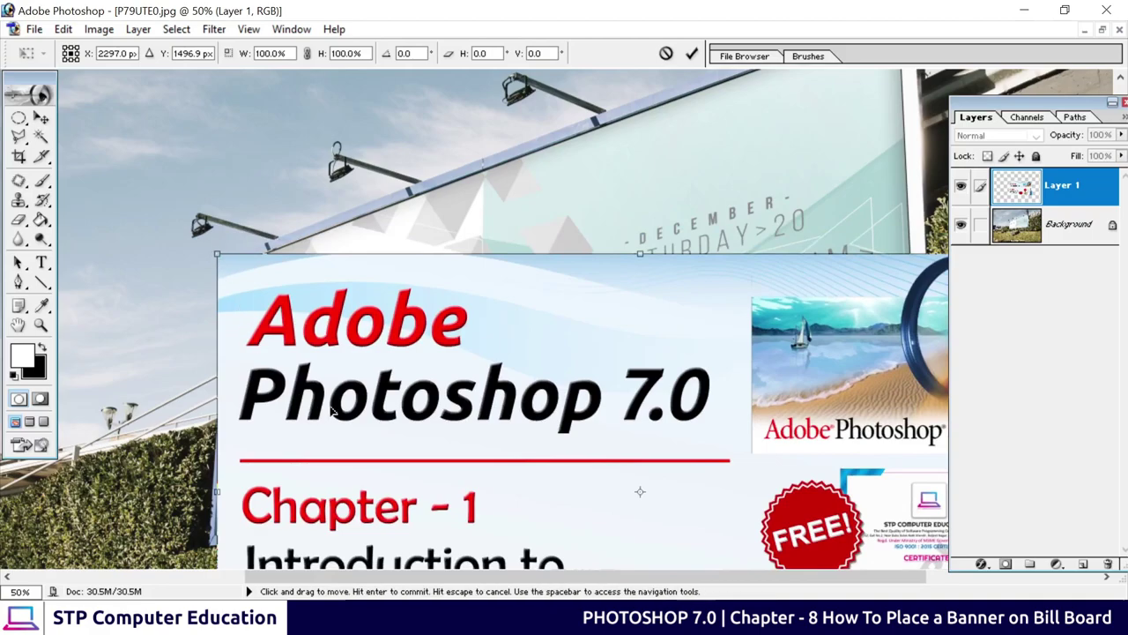
Step: Fit the banner's bottom-left corner to the billboard frame, zoomed to 200%
mouse_move(335, 401)
left_mouse_down()
mouse_move(276, 370)
mouse_move(401, 177)
left_mouse_up()
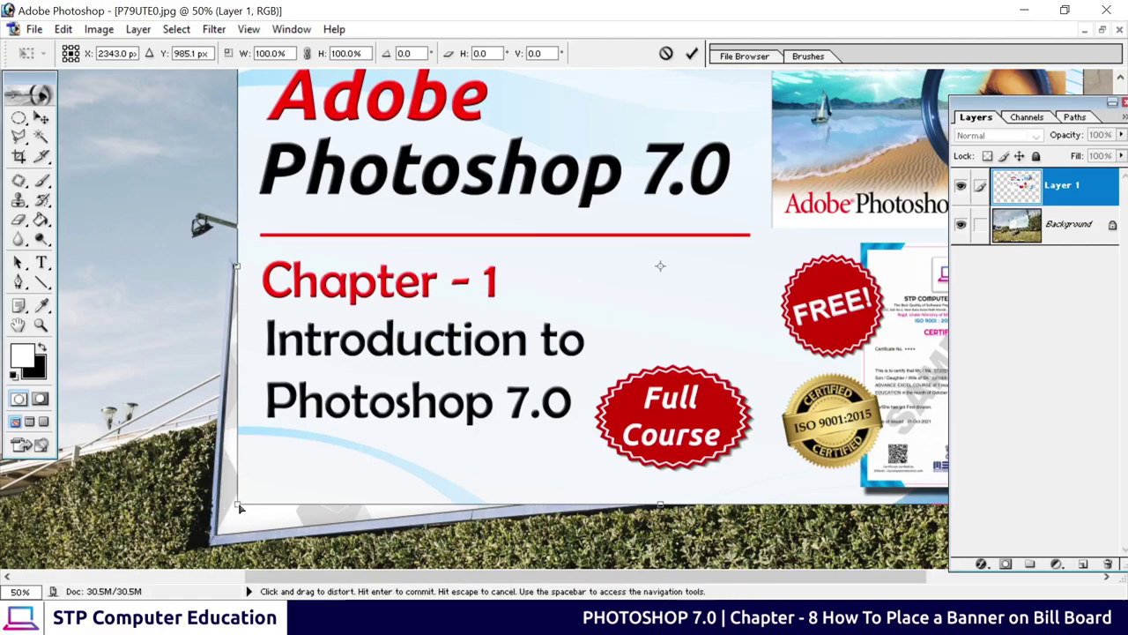
left_click_drag(239, 508, 220, 535)
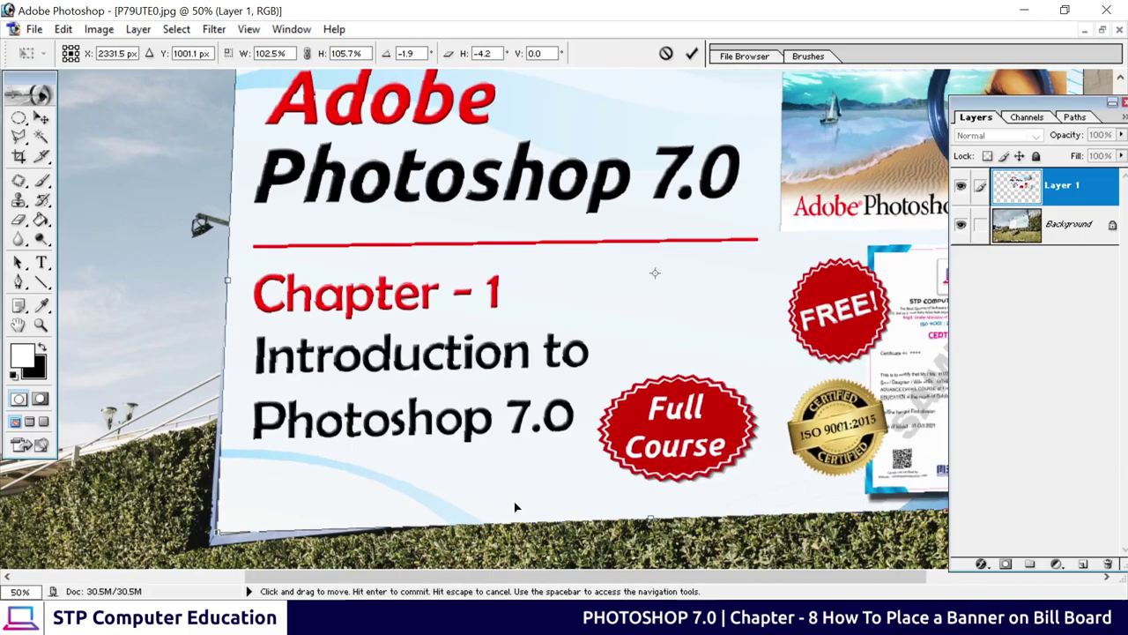
key("ctrl+plus")
key("ctrl+plus")
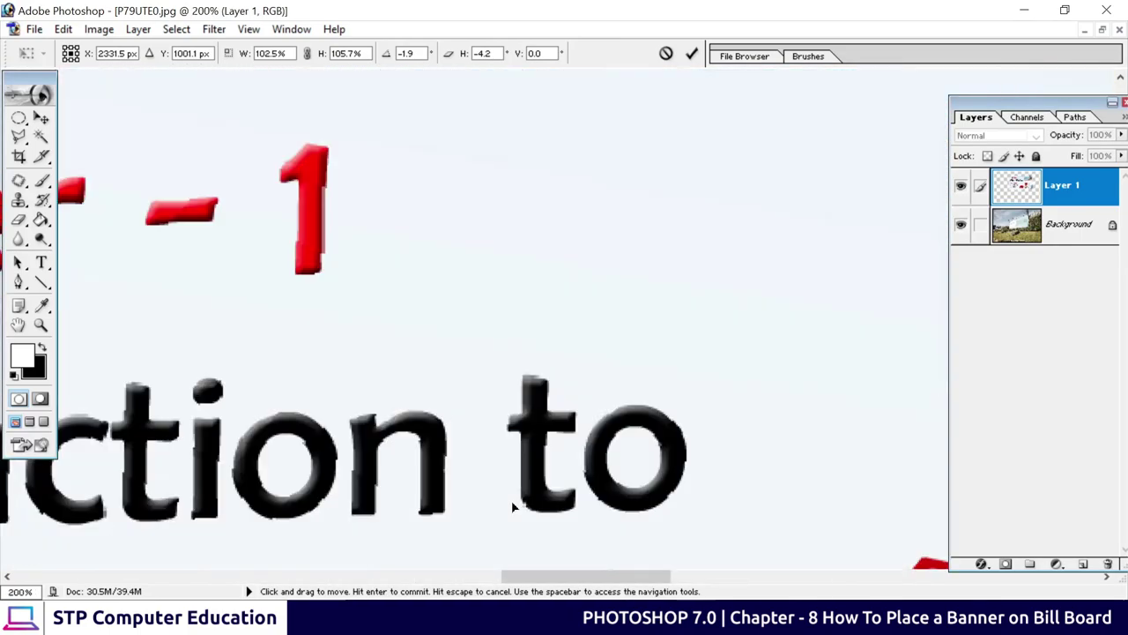
mouse_move(360, 524)
left_mouse_down()
mouse_move(486, 335)
mouse_move(620, 264)
mouse_move(425, 148)
mouse_move(402, 236)
left_mouse_up()
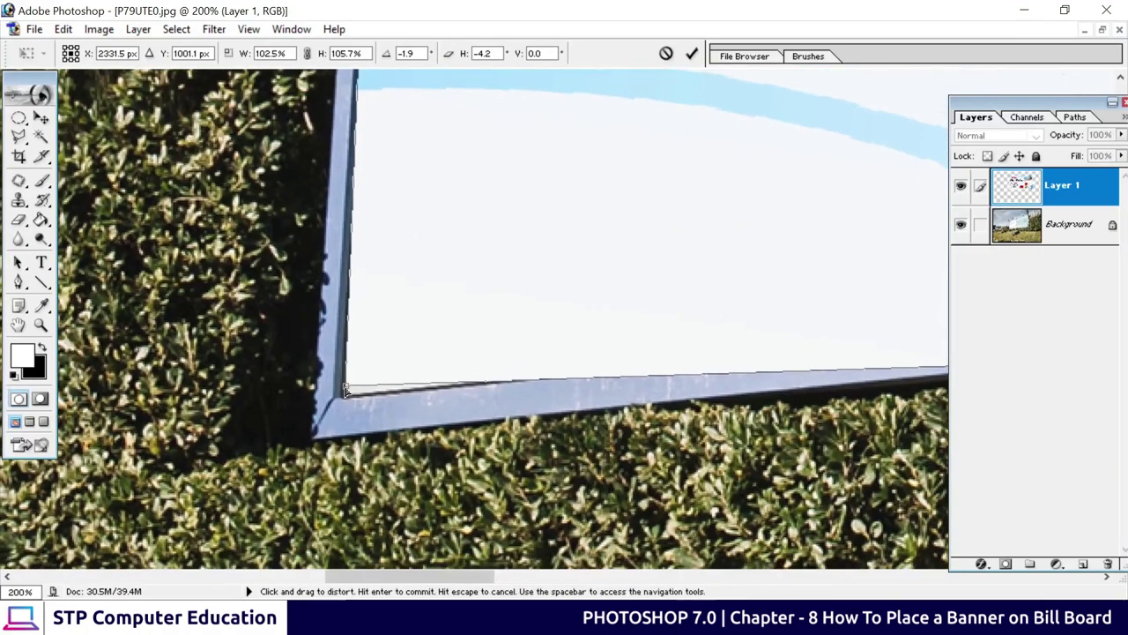
left_click_drag(345, 389, 346, 397)
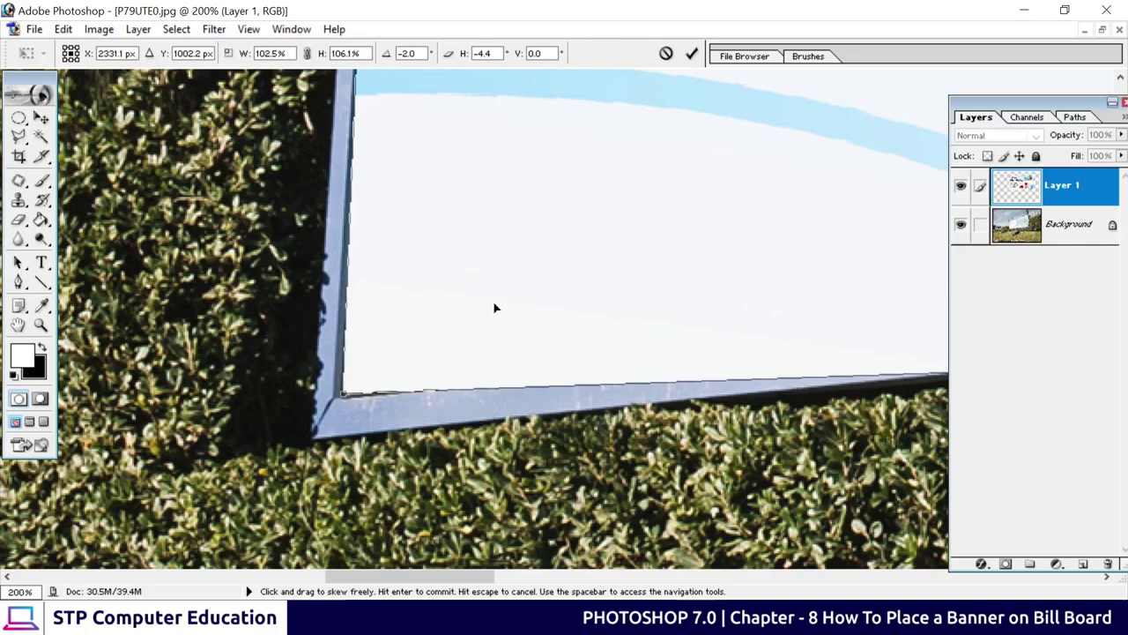
Step: Distort the banner's top-left corner onto the frame's inner top-left corner, skewed about -15.6°
mouse_move(473, 177)
left_mouse_down()
mouse_move(459, 307)
mouse_move(455, 276)
mouse_move(485, 400)
mouse_move(423, 191)
mouse_move(411, 209)
mouse_move(471, 549)
left_mouse_up()
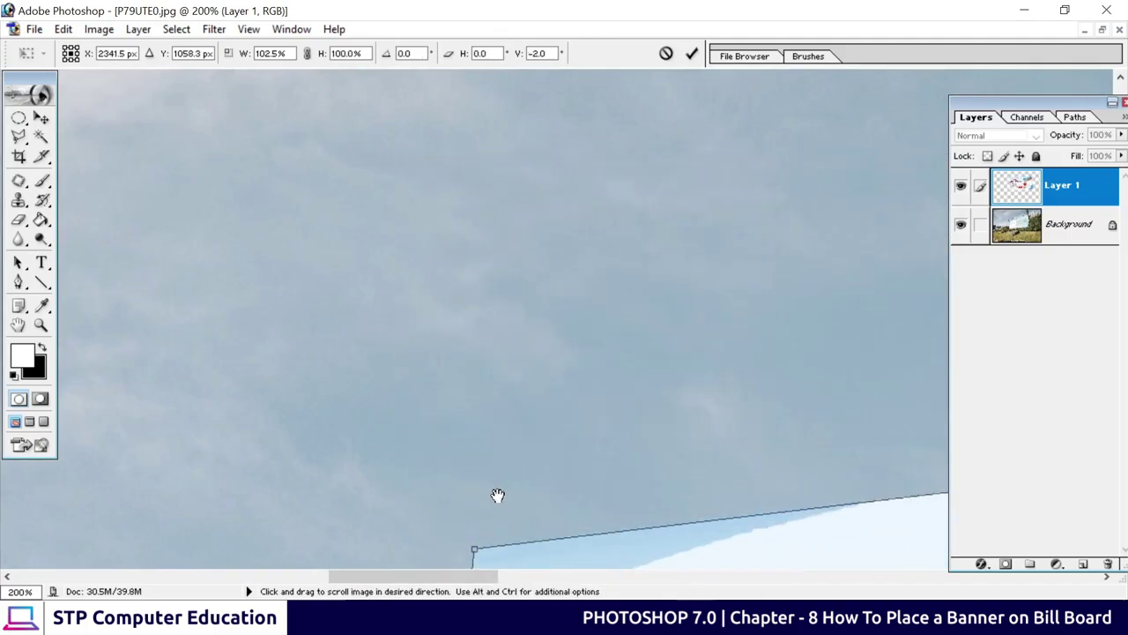
mouse_move(498, 494)
left_mouse_down()
mouse_move(420, 360)
mouse_move(423, 265)
mouse_move(438, 342)
left_mouse_up()
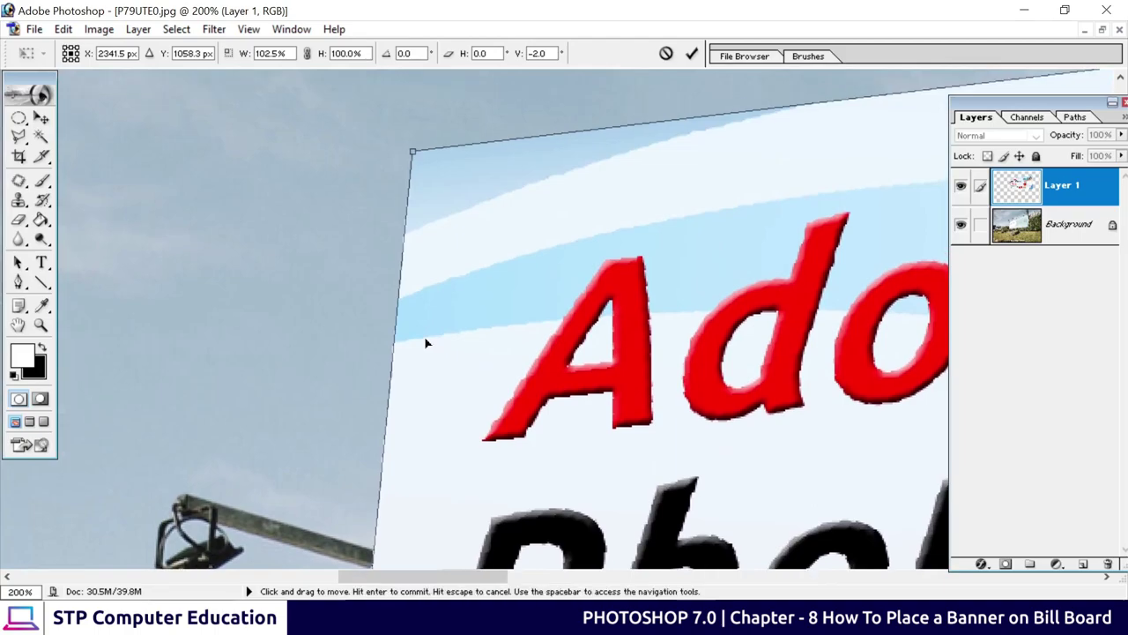
left_click_drag(412, 152, 401, 475)
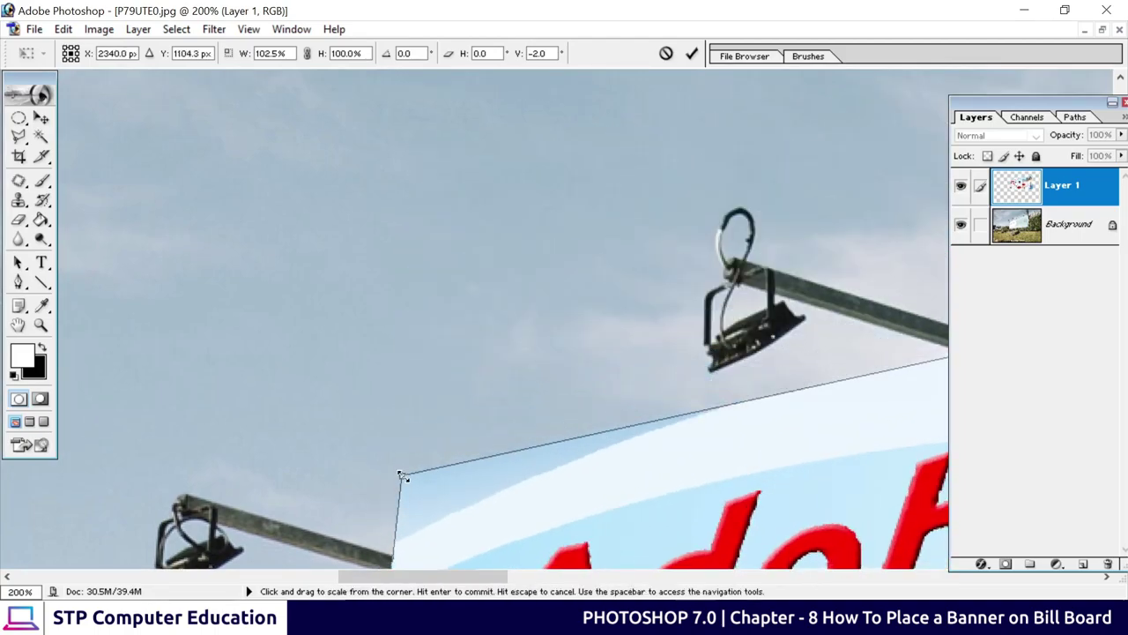
left_click_drag(466, 521, 471, 181)
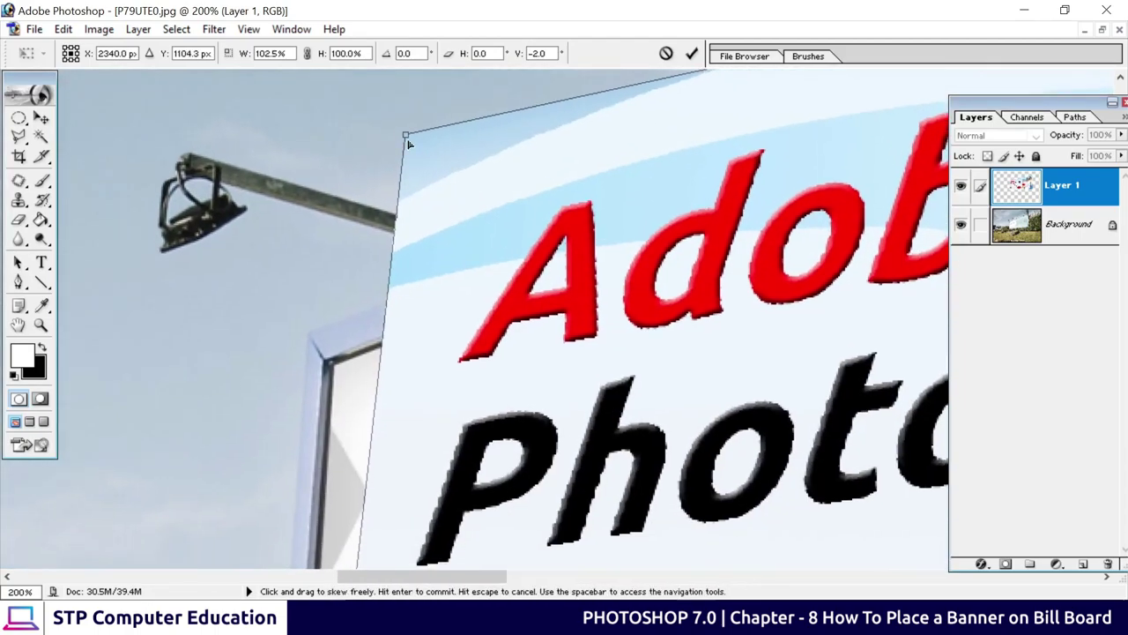
mouse_move(405, 137)
left_mouse_down()
mouse_move(368, 329)
mouse_move(336, 367)
left_mouse_up()
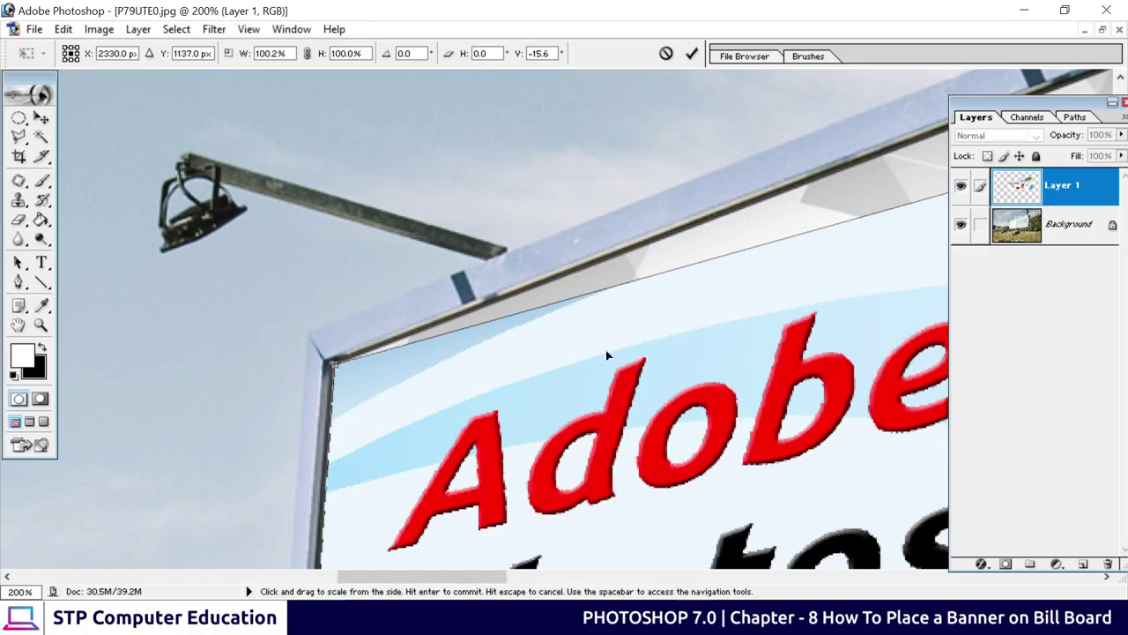
left_click_drag(763, 257, 320, 416)
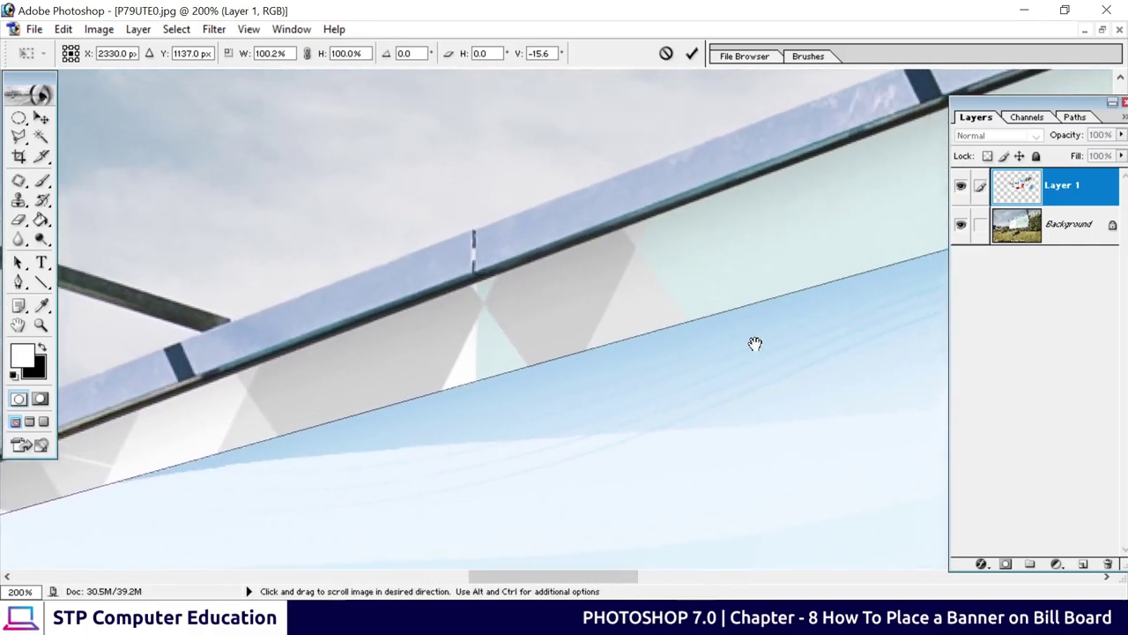
Step: Pin the banner's top-right corner onto the billboard frame's top-right corner
left_click_drag(755, 343, 834, 277)
mouse_move(519, 350)
left_mouse_down()
mouse_move(320, 414)
mouse_move(148, 382)
mouse_move(473, 396)
mouse_move(370, 338)
mouse_move(728, 282)
mouse_move(645, 354)
mouse_move(763, 385)
left_mouse_up()
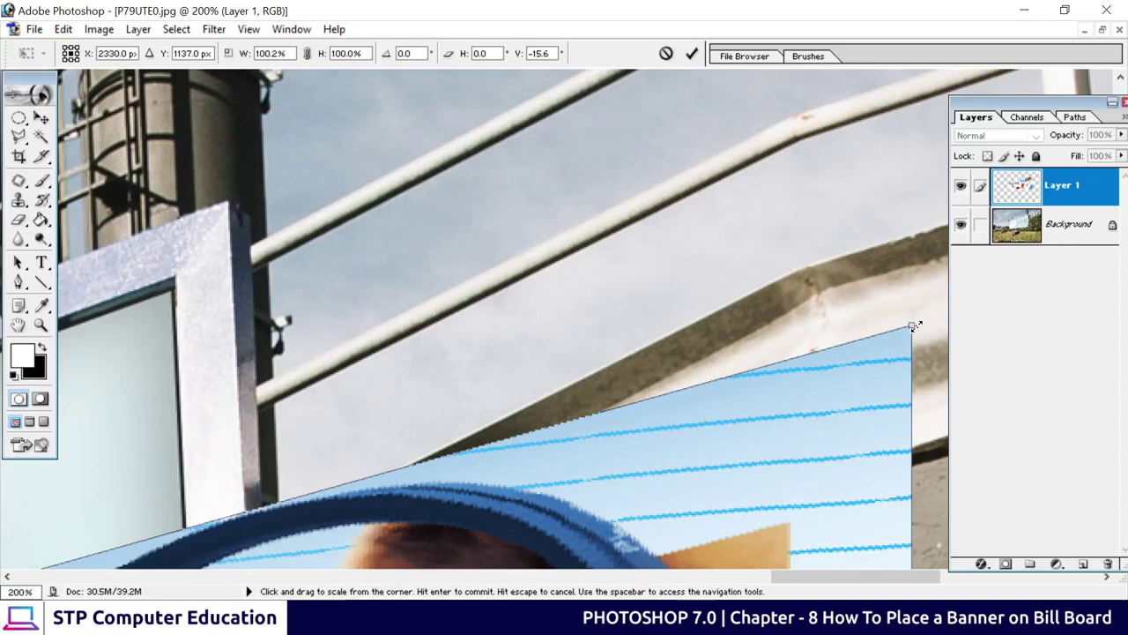
mouse_move(911, 326)
left_mouse_down()
mouse_move(168, 292)
mouse_move(629, 221)
left_mouse_up()
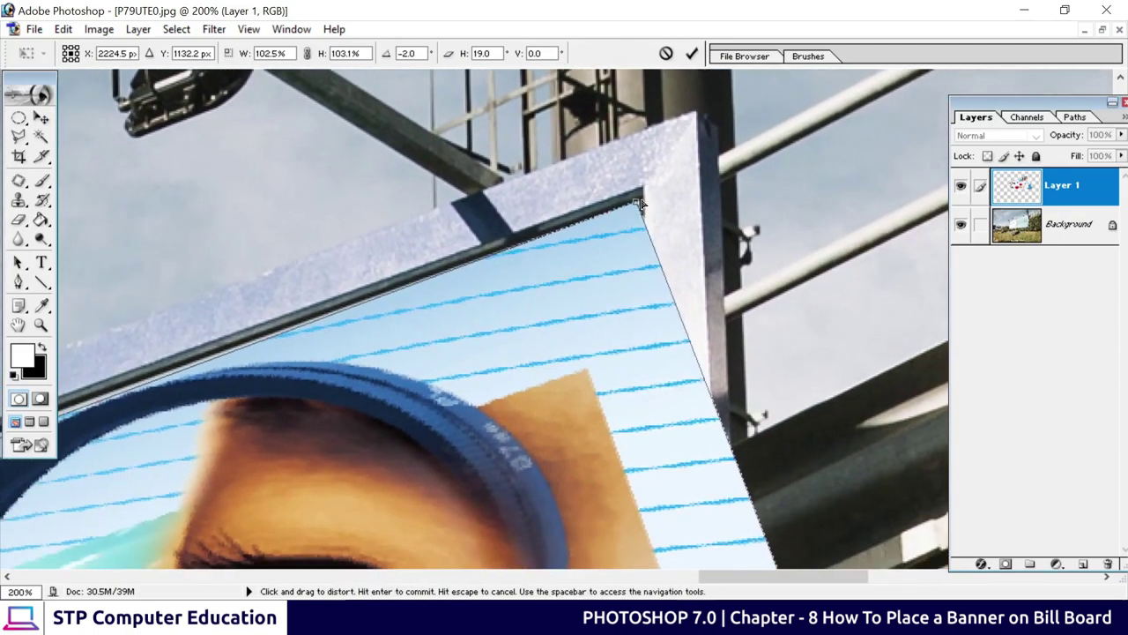
left_click_drag(638, 206, 638, 201)
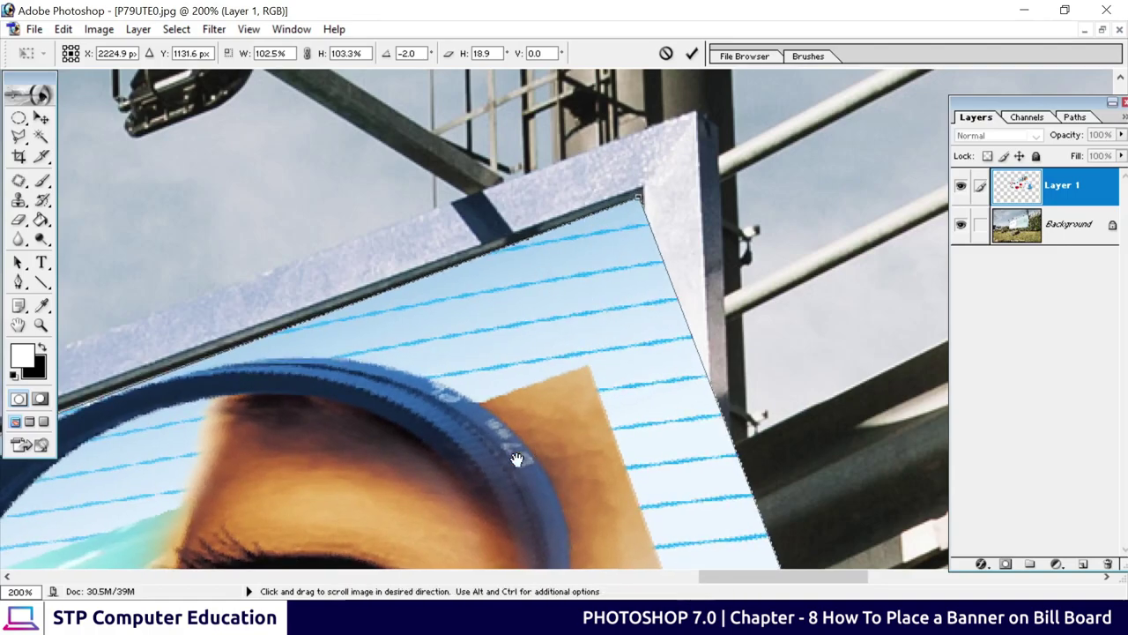
Step: Pull the banner's bottom-right corner onto the frame's inner bottom-right corner
mouse_move(517, 458)
left_mouse_down()
mouse_move(536, 234)
mouse_move(502, 80)
mouse_move(421, 68)
left_mouse_up()
left_click_drag(493, 397, 499, 173)
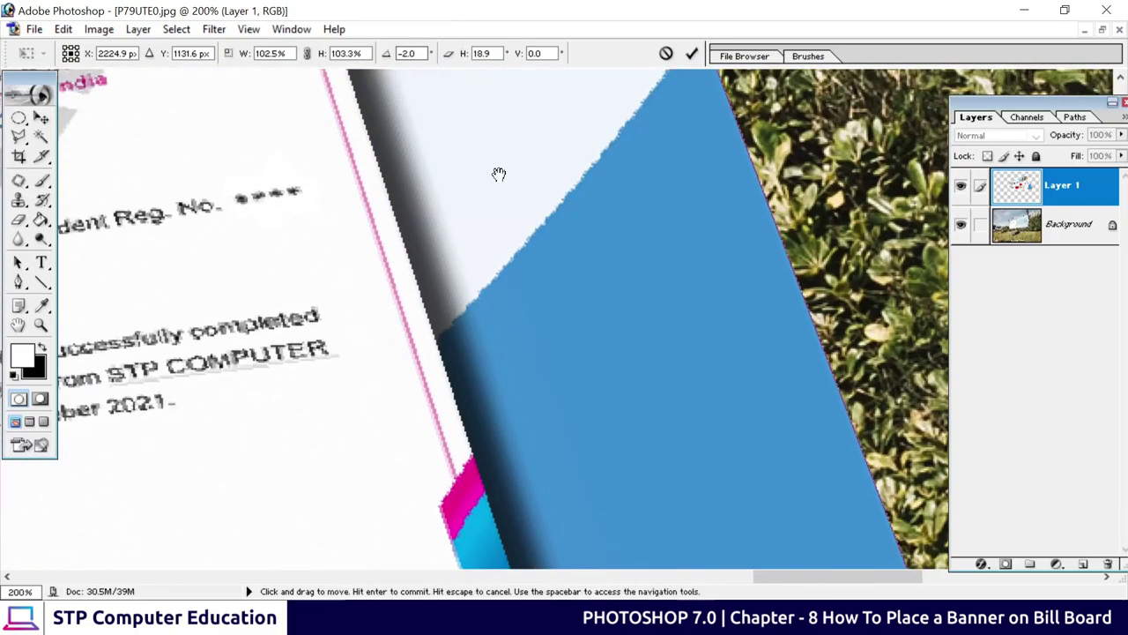
left_click_drag(511, 391, 515, 145)
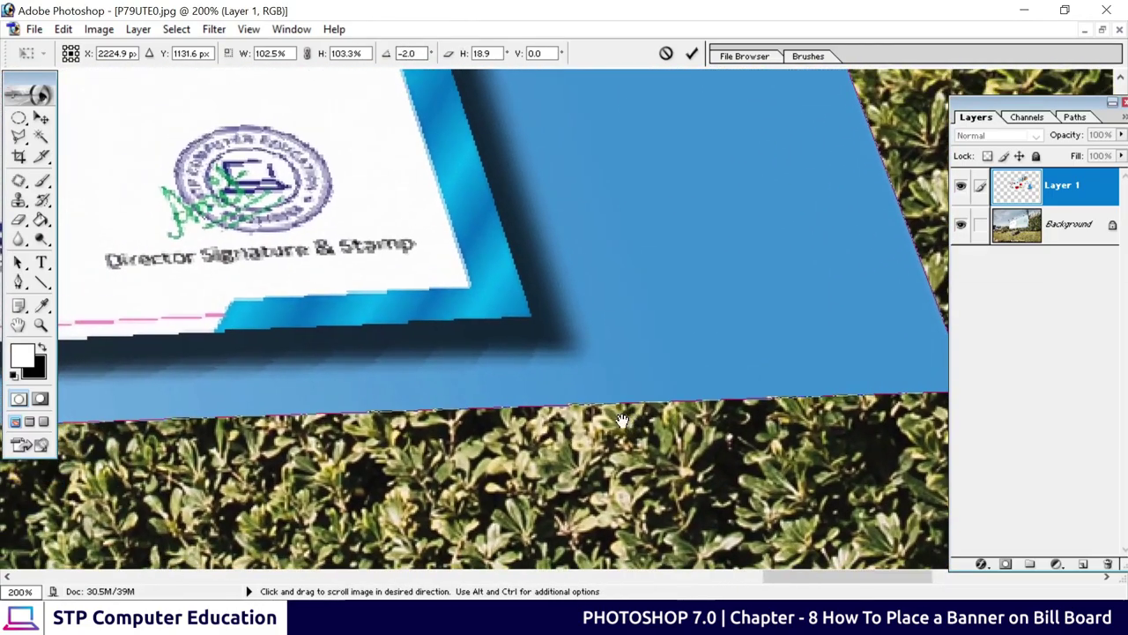
left_click_drag(567, 429, 527, 405)
key("ctrl+minus")
key("ctrl+minus")
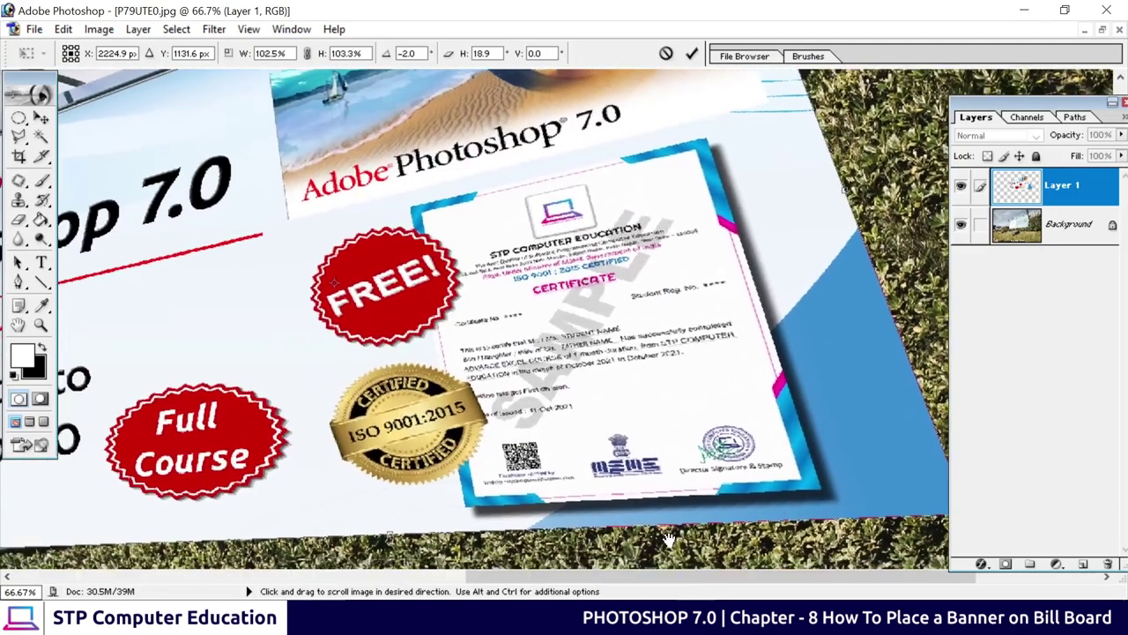
left_click_drag(569, 423, 608, 500)
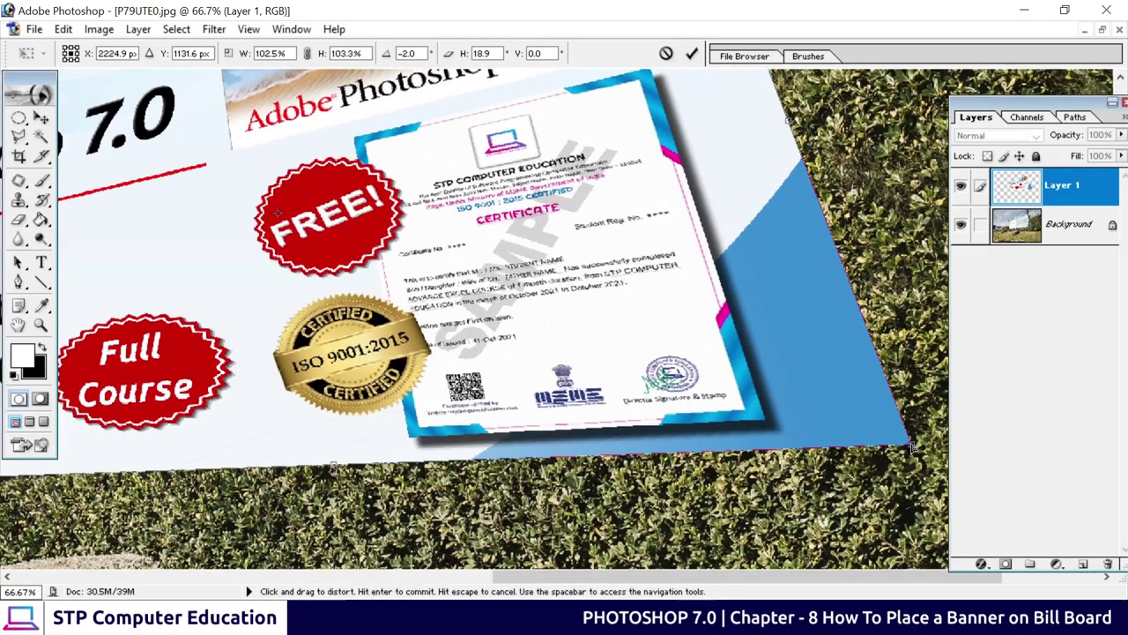
left_click_drag(901, 448, 695, 395)
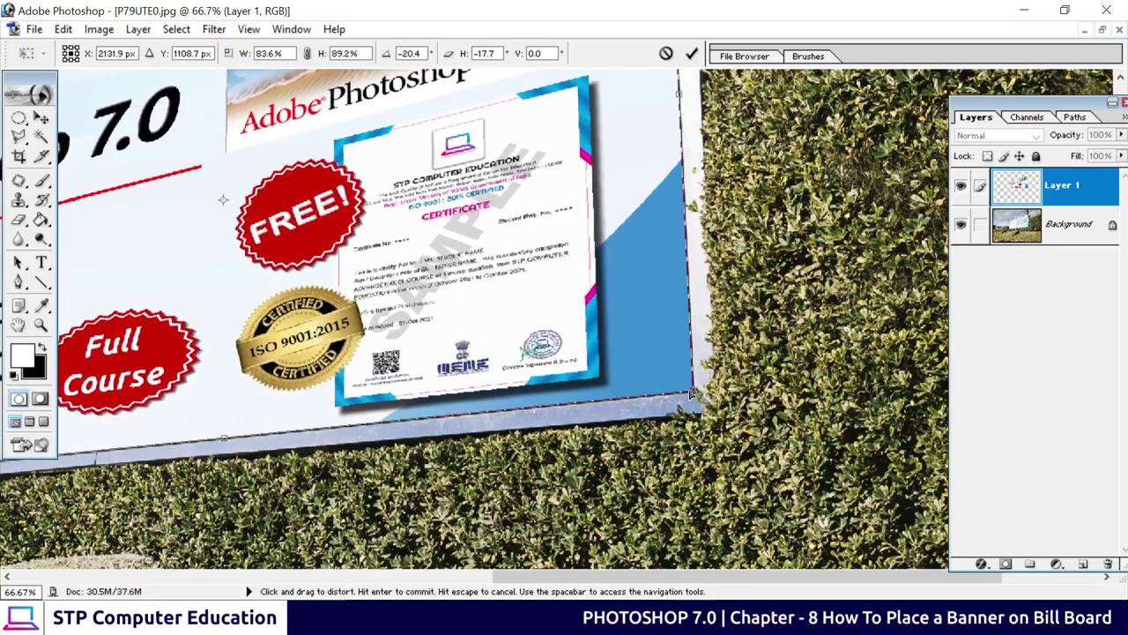
Step: Check the bottom-right corner up close and commit the distortion
key("ctrl+plus")
key("ctrl+plus")
key("ctrl+plus")
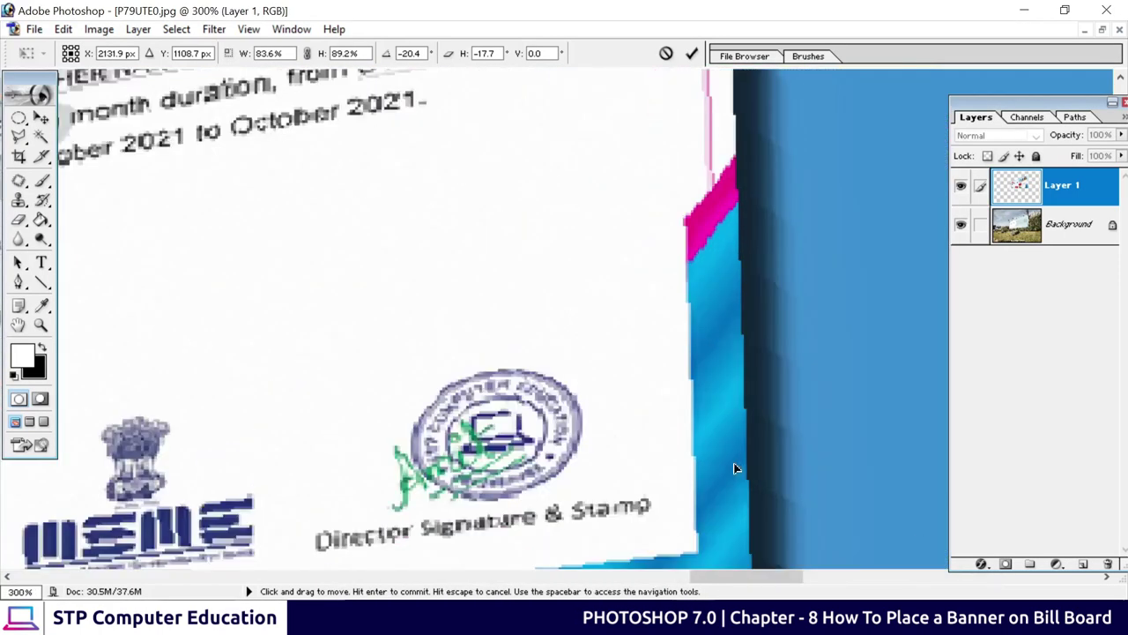
left_click_drag(748, 491, 438, 385)
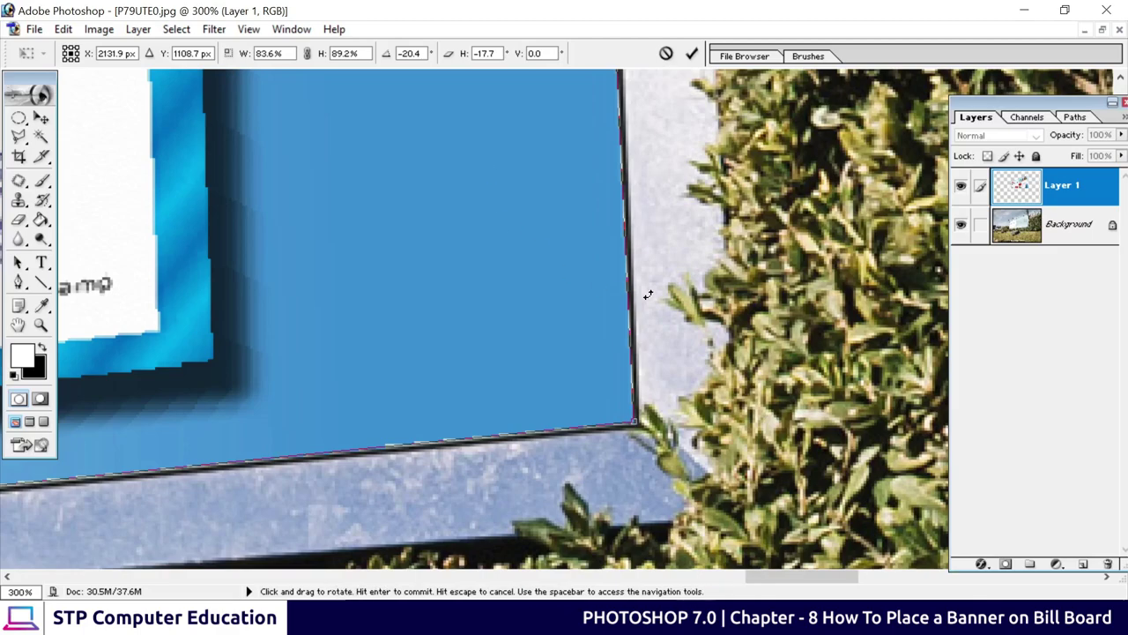
scroll(554, 331, "up", 2)
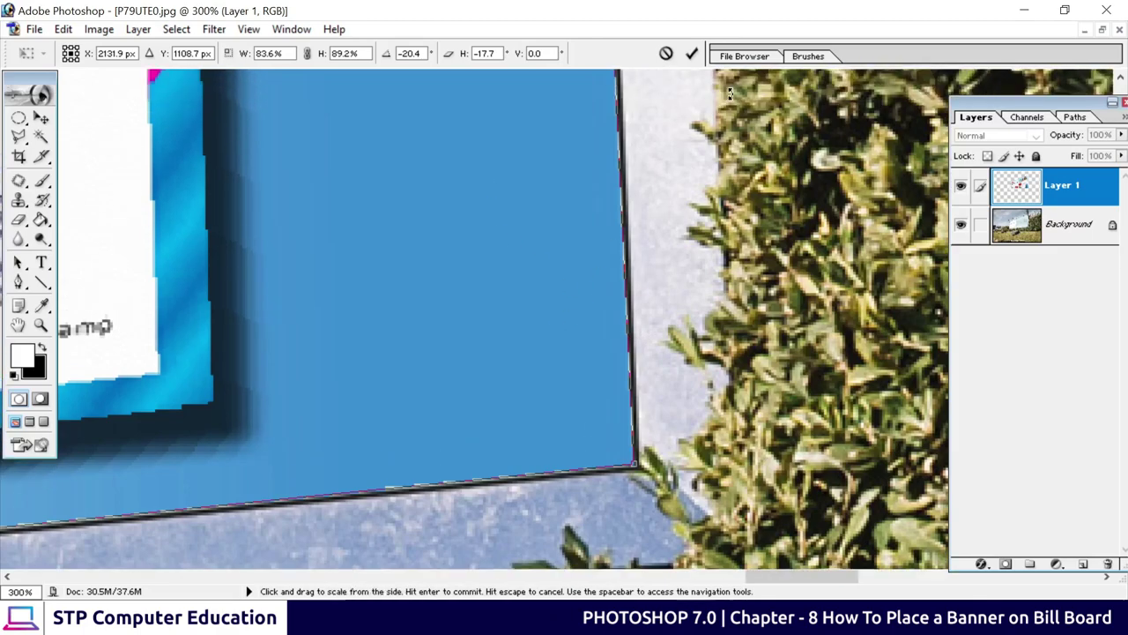
left_click(690, 54)
Step: Pan along the warped banner's edges, then fit the whole P79UTE0.jpg photo on screen
scroll(585, 313, "down", 2)
scroll(575, 326, "up", 2)
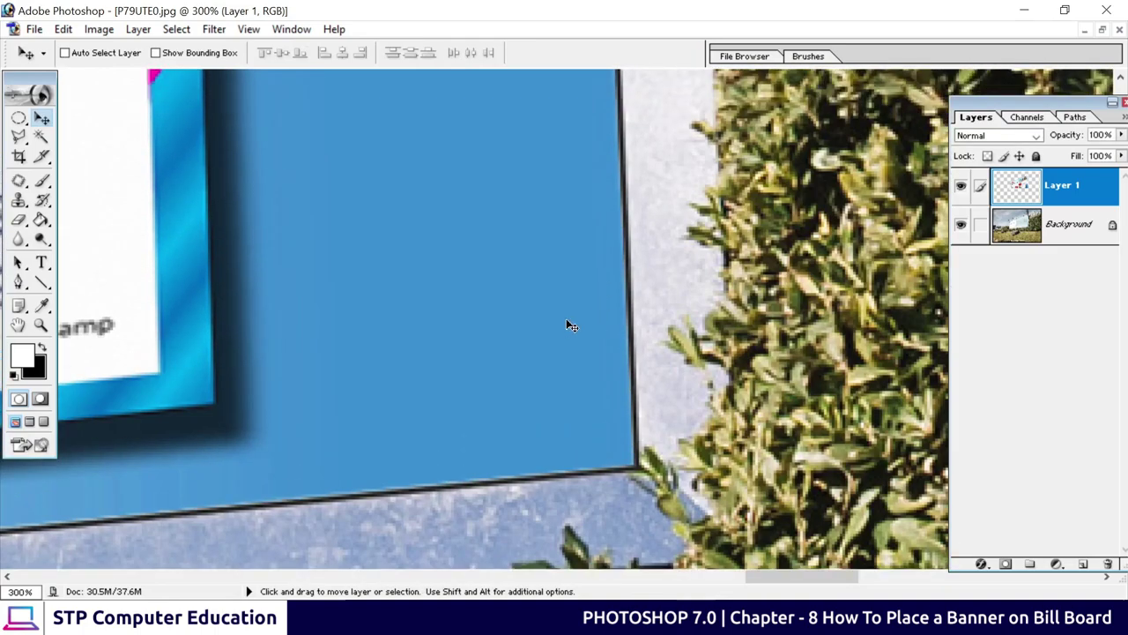
mouse_move(327, 246)
left_mouse_down()
mouse_move(587, 380)
mouse_move(897, 488)
left_mouse_up()
left_click_drag(264, 308, 705, 353)
left_click_drag(133, 265, 415, 326)
left_click_drag(88, 335, 429, 335)
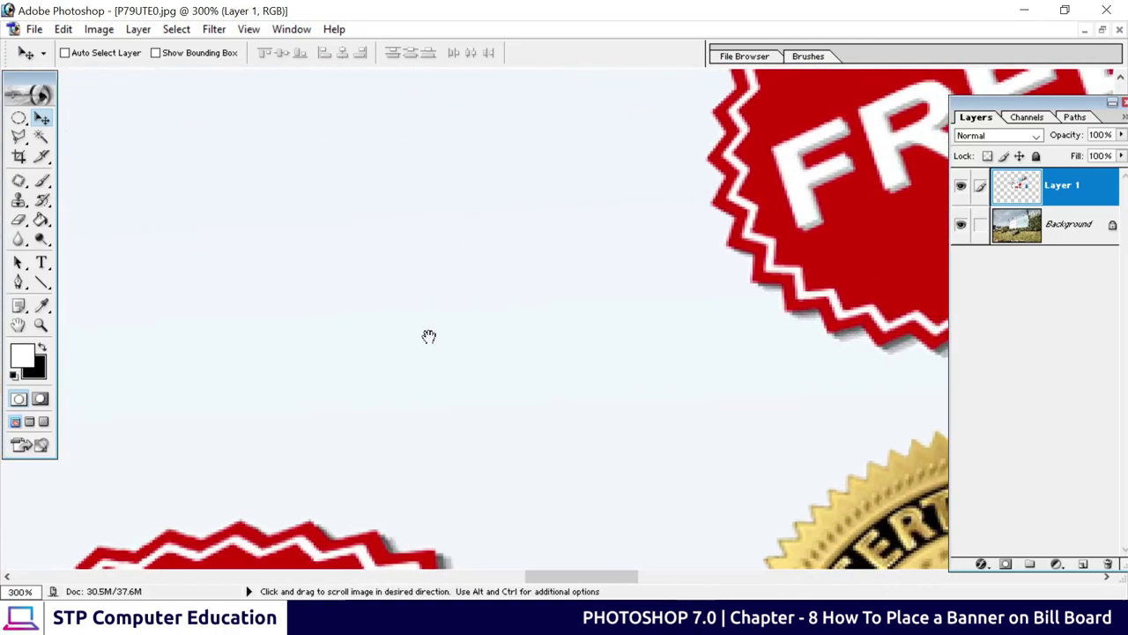
mouse_move(177, 309)
left_mouse_down()
mouse_move(555, 314)
mouse_move(617, 326)
mouse_move(755, 272)
mouse_move(755, 355)
mouse_move(734, 305)
mouse_move(728, 318)
left_mouse_up()
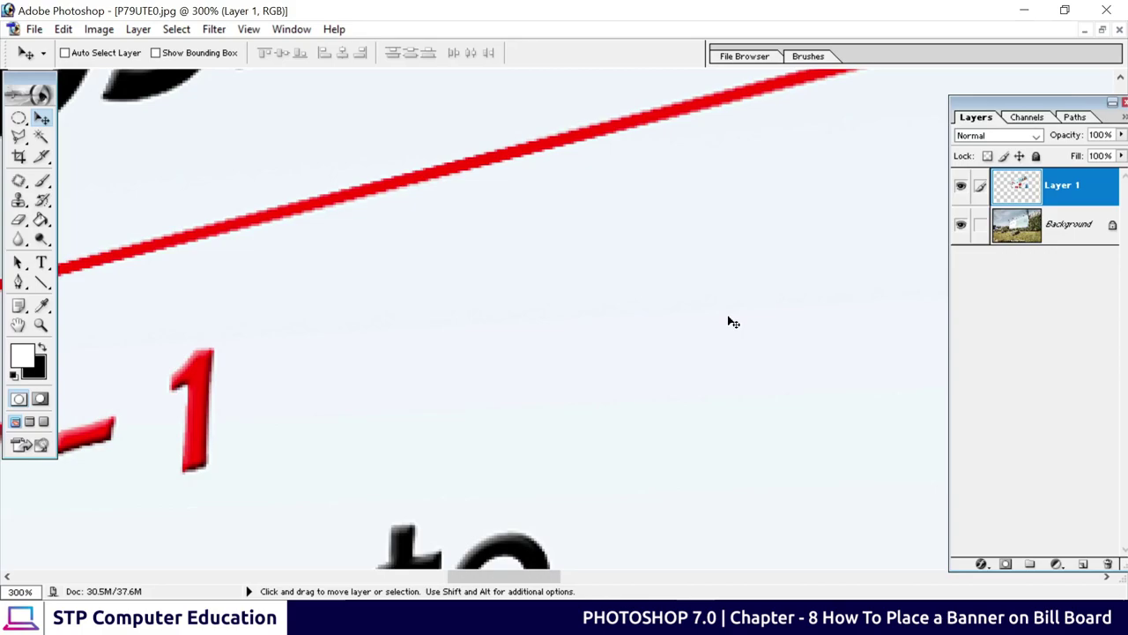
key("ctrl+0")
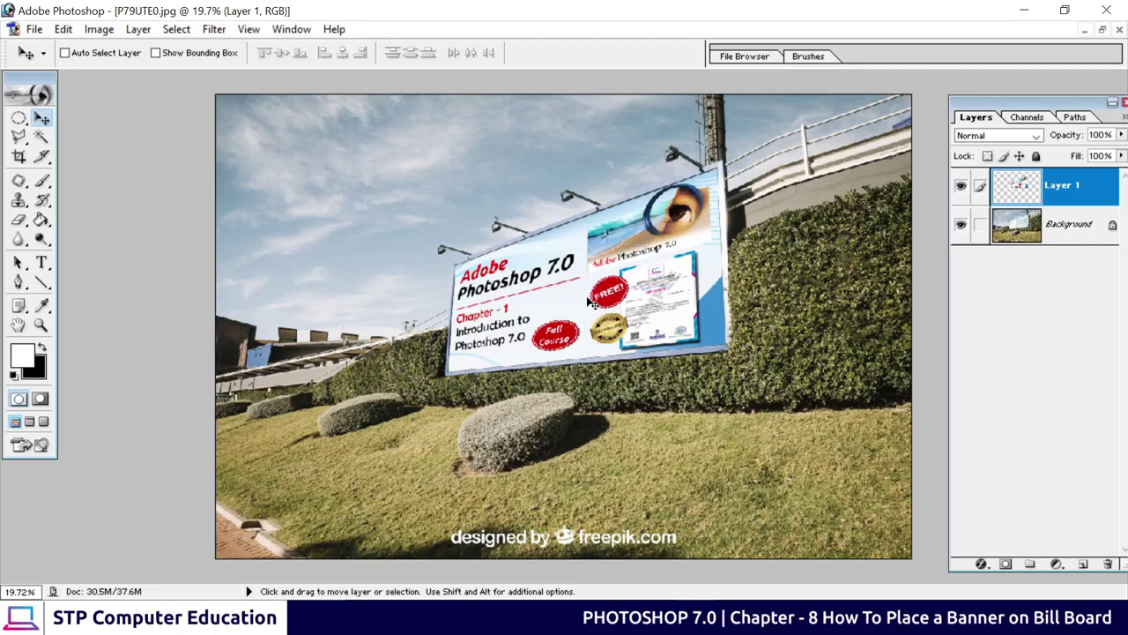
Step: Adjust the zoom on the finished billboard composite
scroll(588, 300, "down", 2)
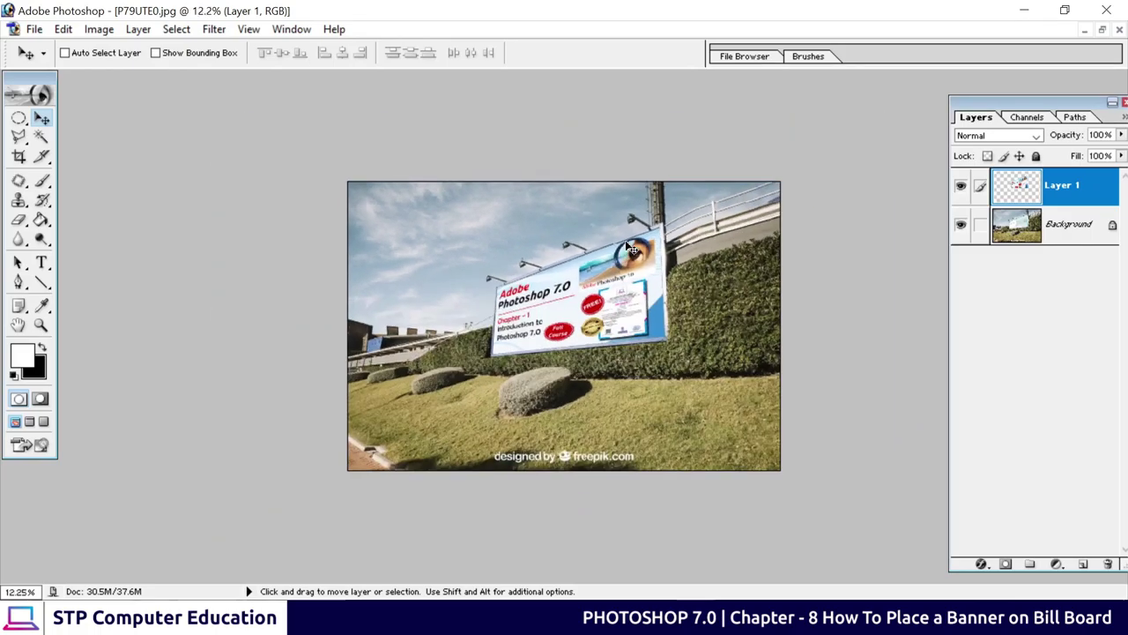
scroll(589, 282, "up", 2)
scroll(589, 274, "up", 1)
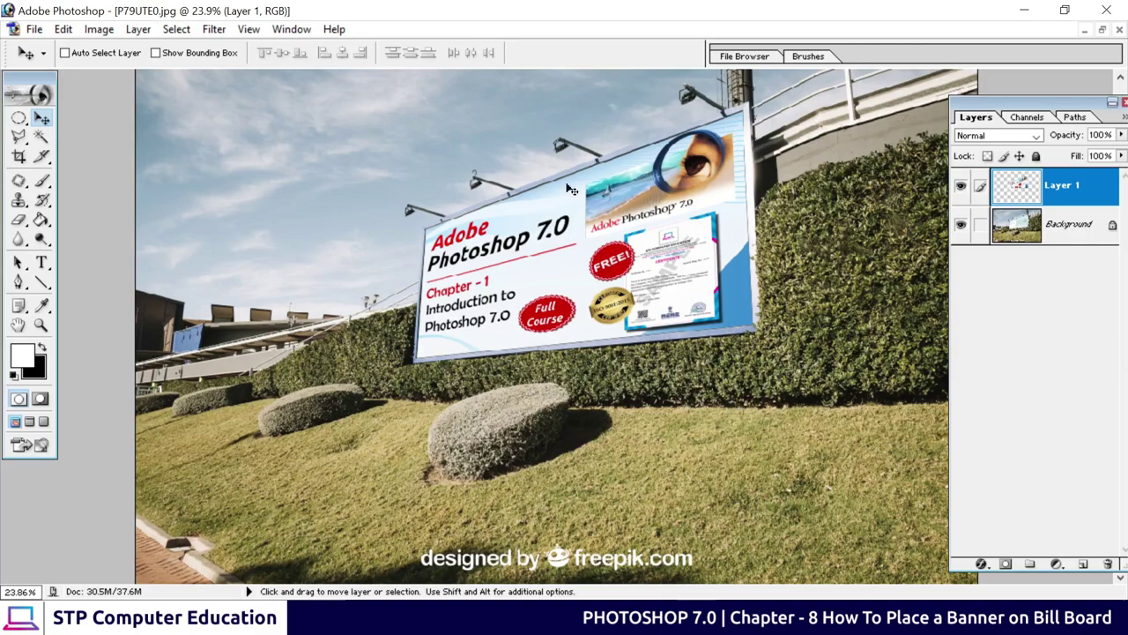
Step: Save the composite to the Desktop as JPEG 'P79UTE0 copy.jpg' at quality 10
left_click(34, 29)
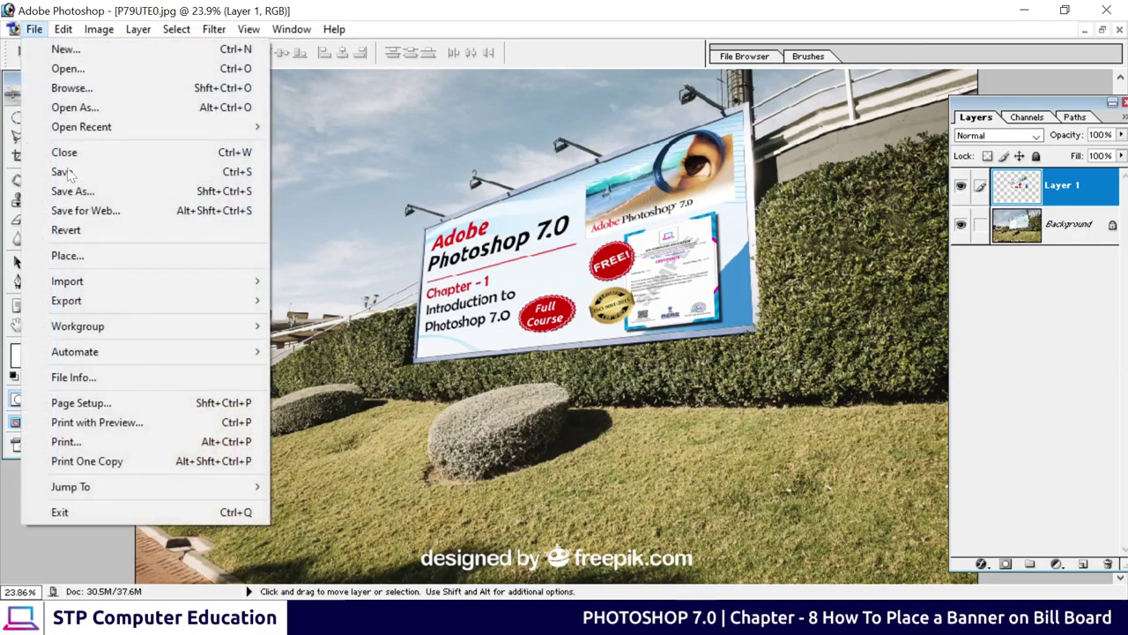
left_click(68, 190)
left_click(395, 170)
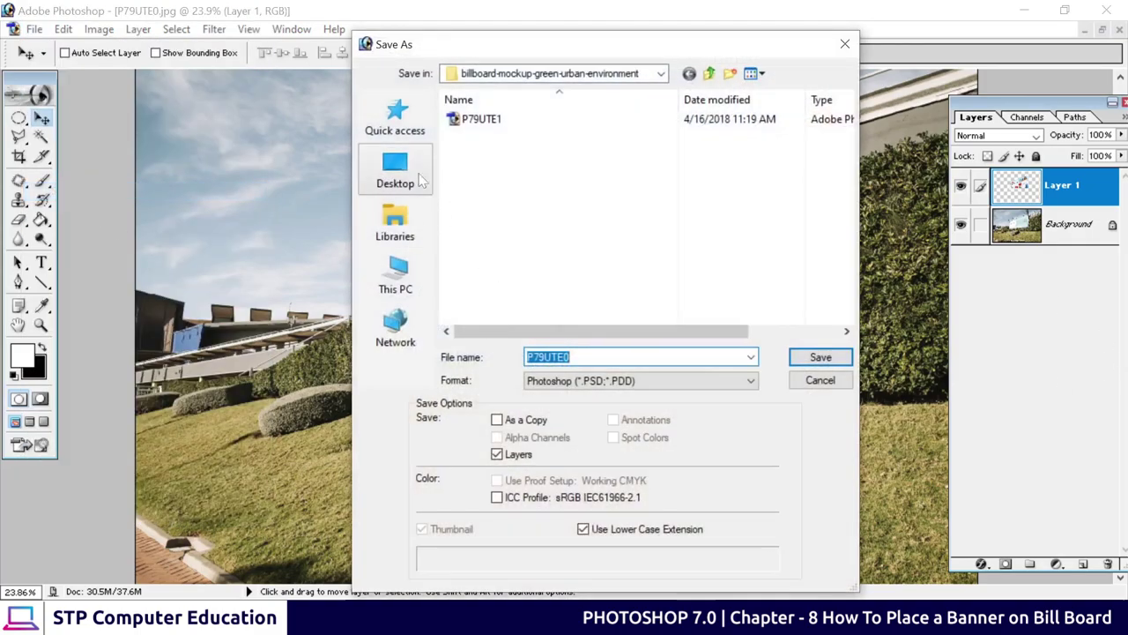
left_click(598, 381)
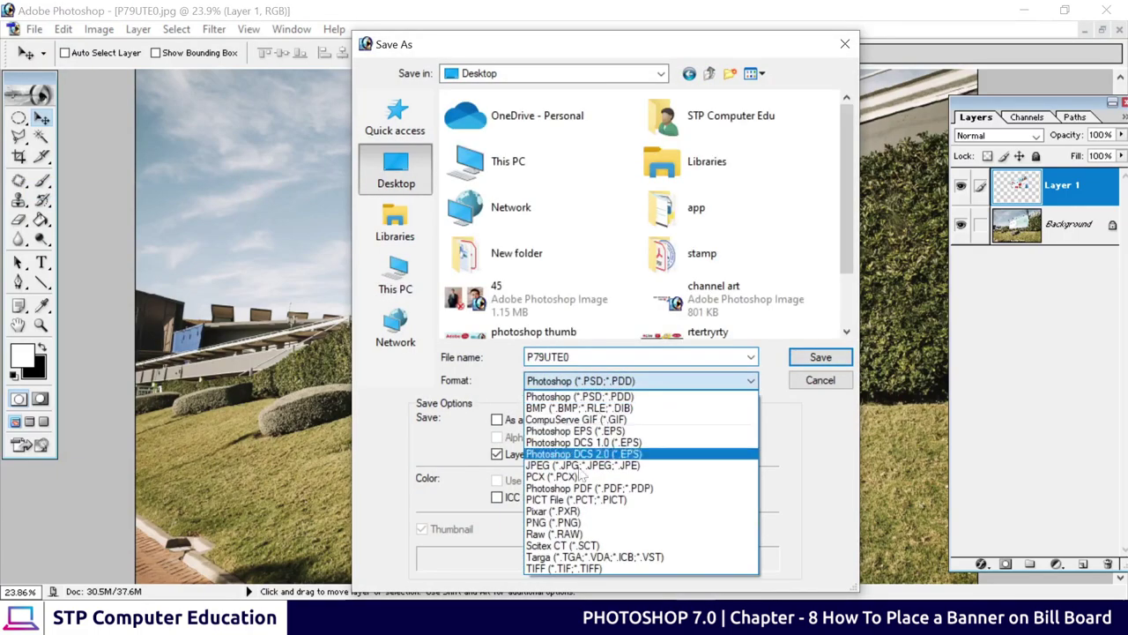
left_click(598, 467)
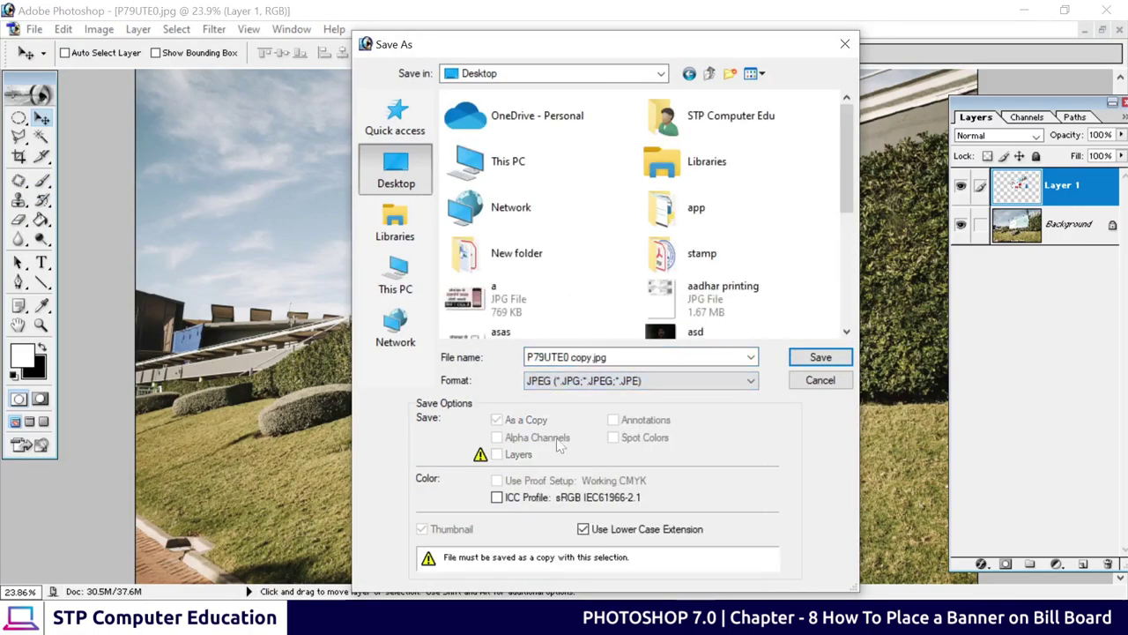
left_click(819, 358)
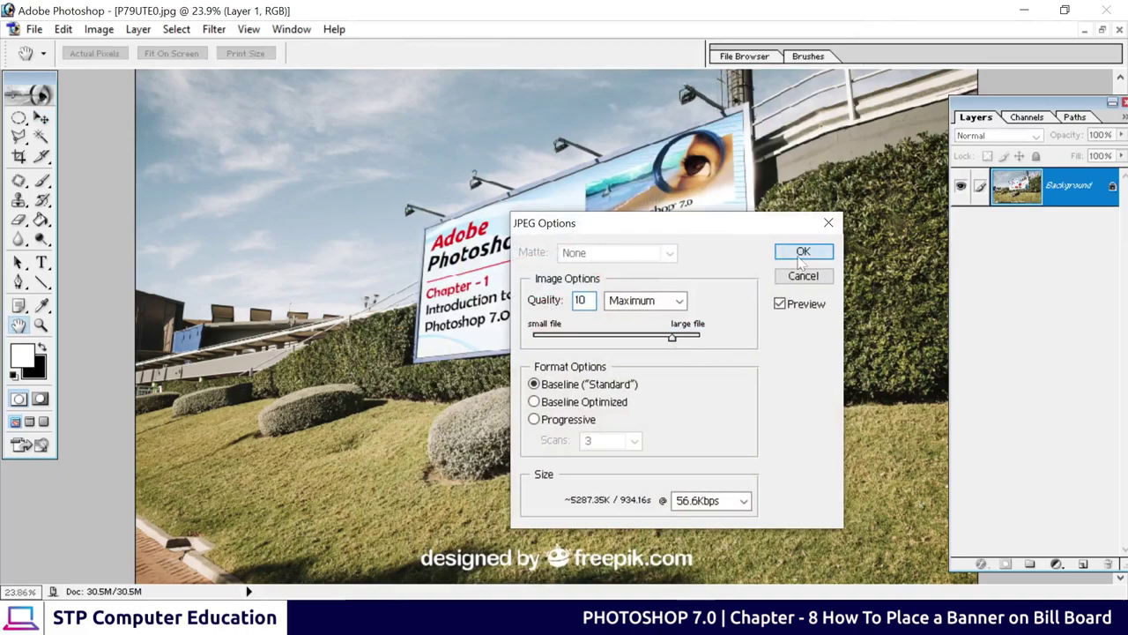
left_click(802, 253)
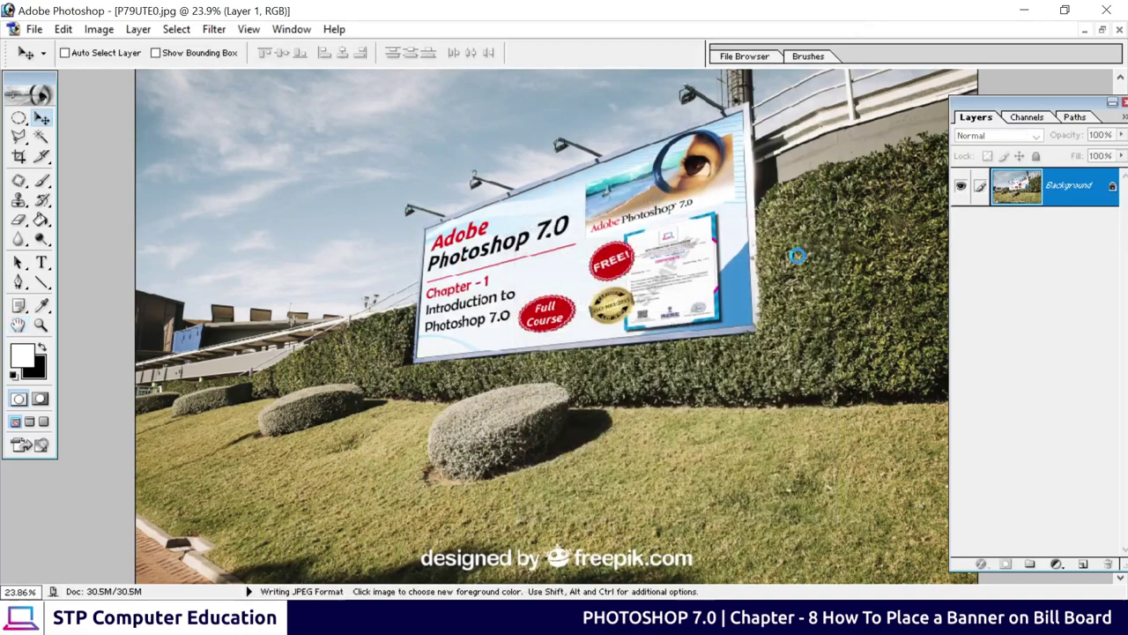
left_click(1024, 10)
Step: Open P79UTE0 copy.jpg from the Desktop in Photos and pan around the billboard
left_click(1033, 8)
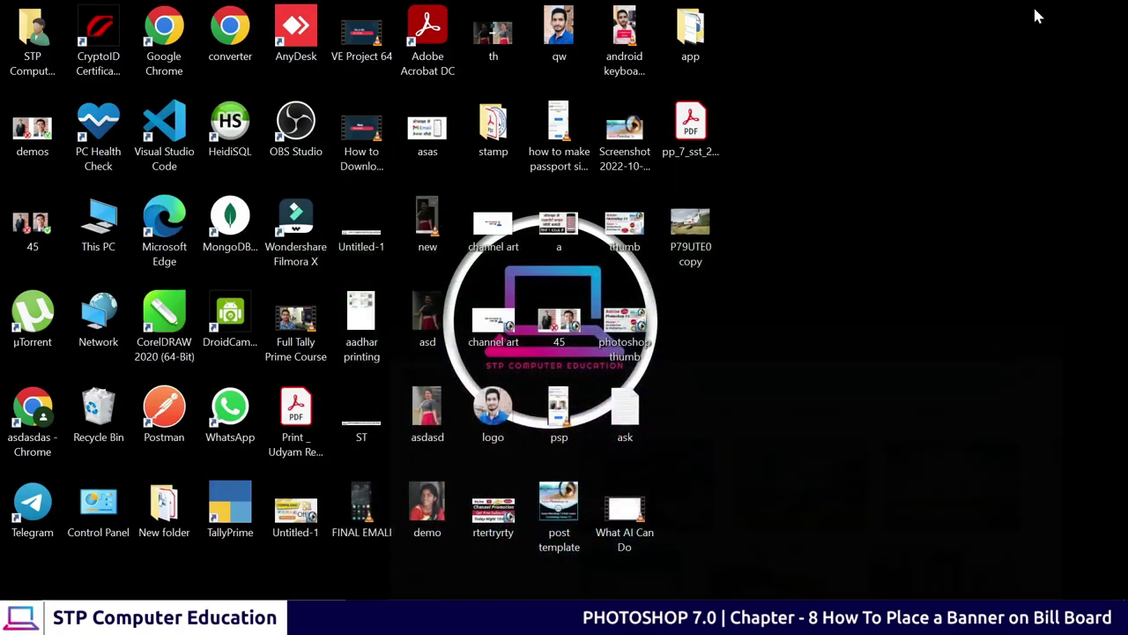
double_click(690, 231)
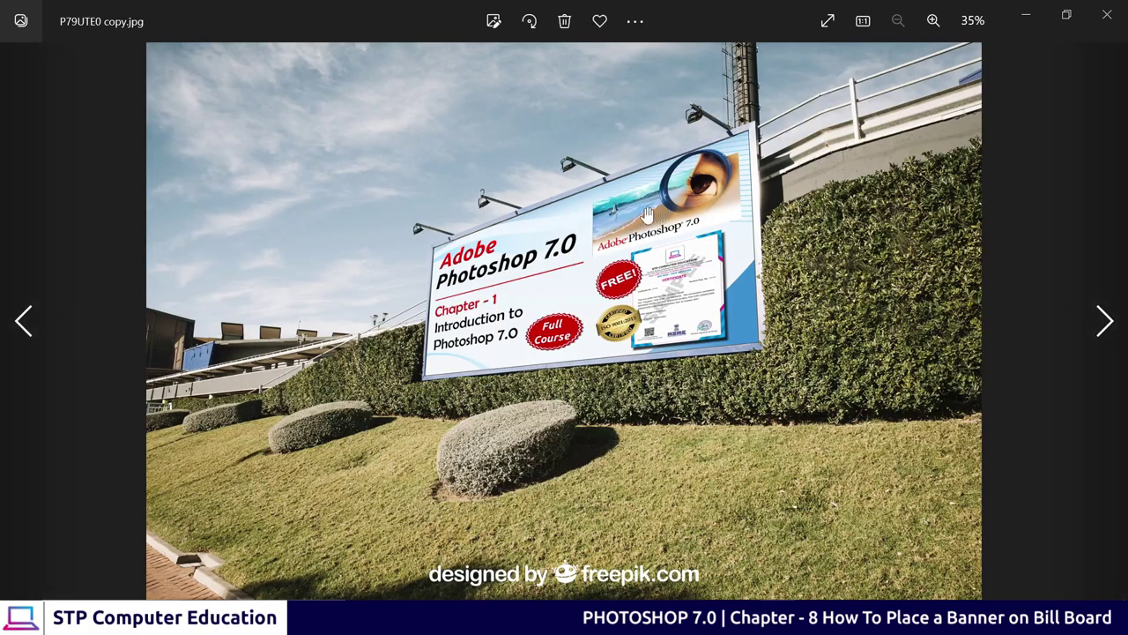
scroll(648, 216, "up", 5)
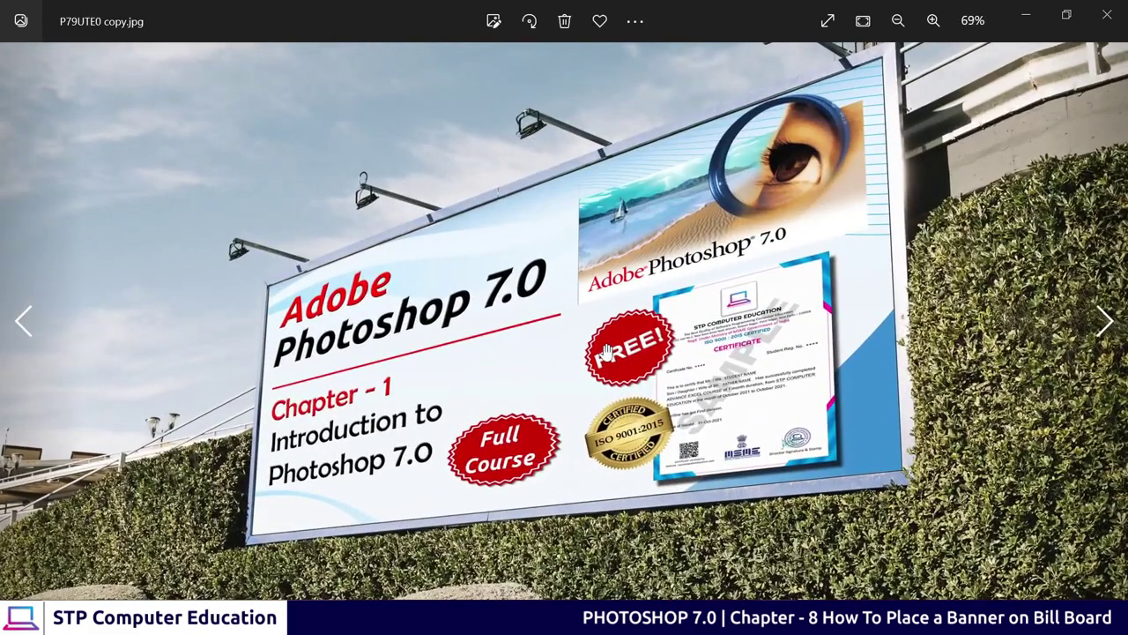
scroll(606, 357, "down", 1)
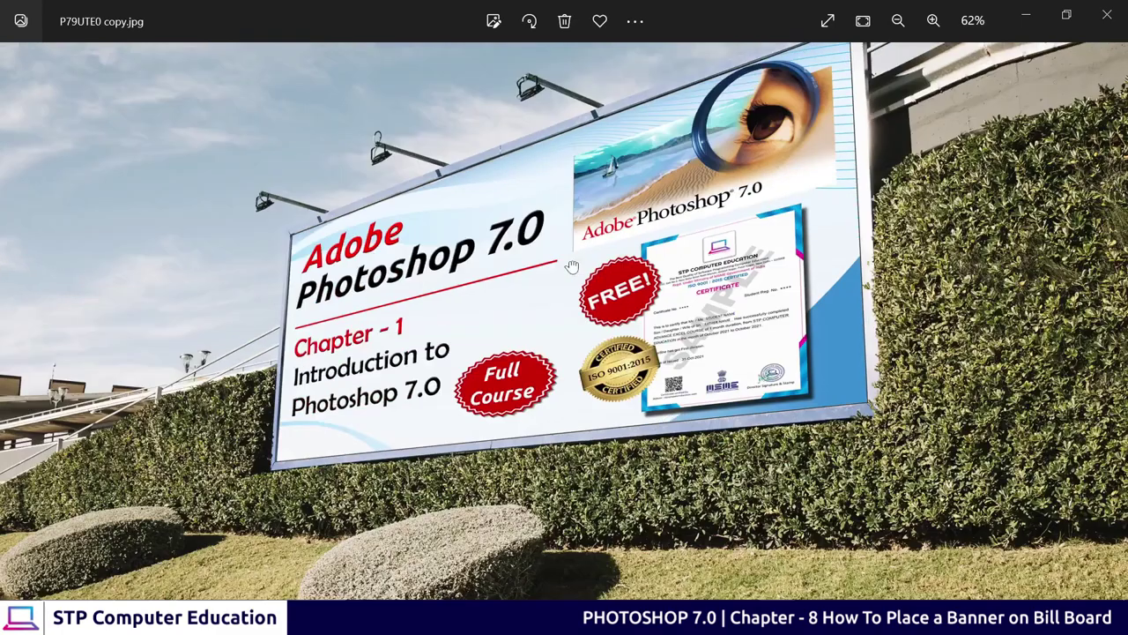
left_click_drag(599, 350, 580, 354)
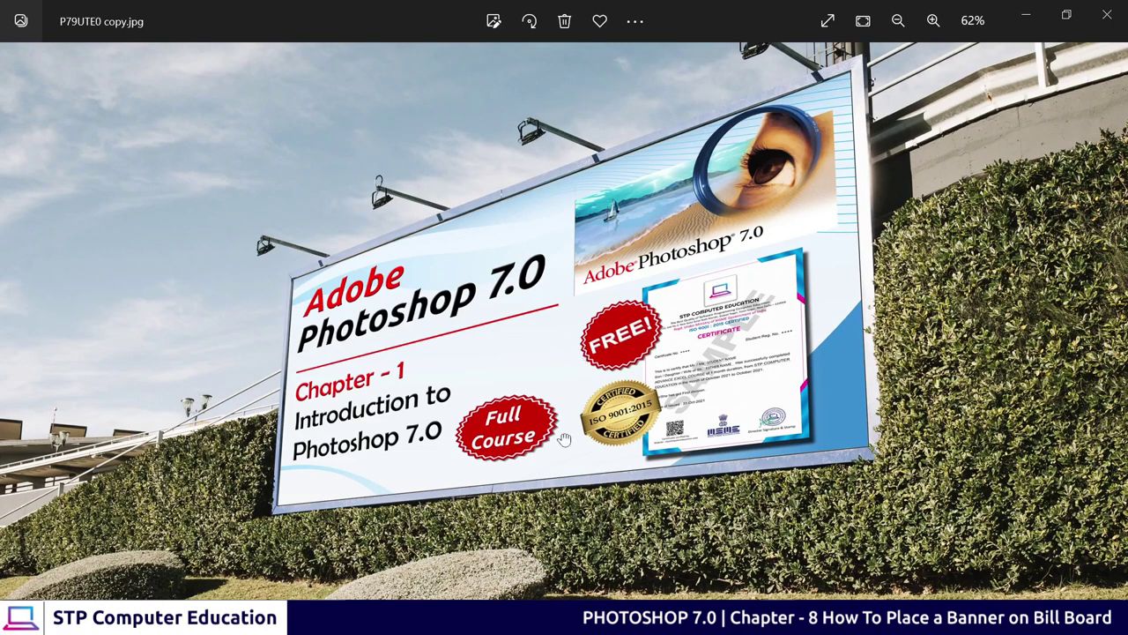
left_click_drag(562, 441, 657, 443)
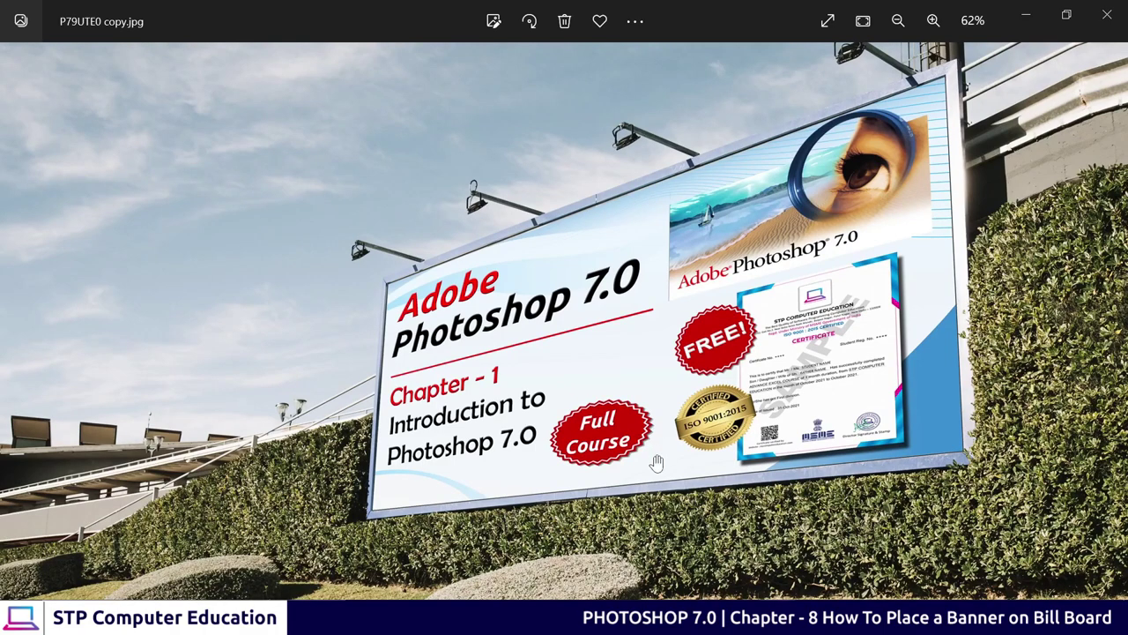
left_click_drag(655, 460, 604, 418)
Step: Zoom the photo view, then return to the Freepik 'horizontal banner mockup' results
scroll(603, 417, "down", 1)
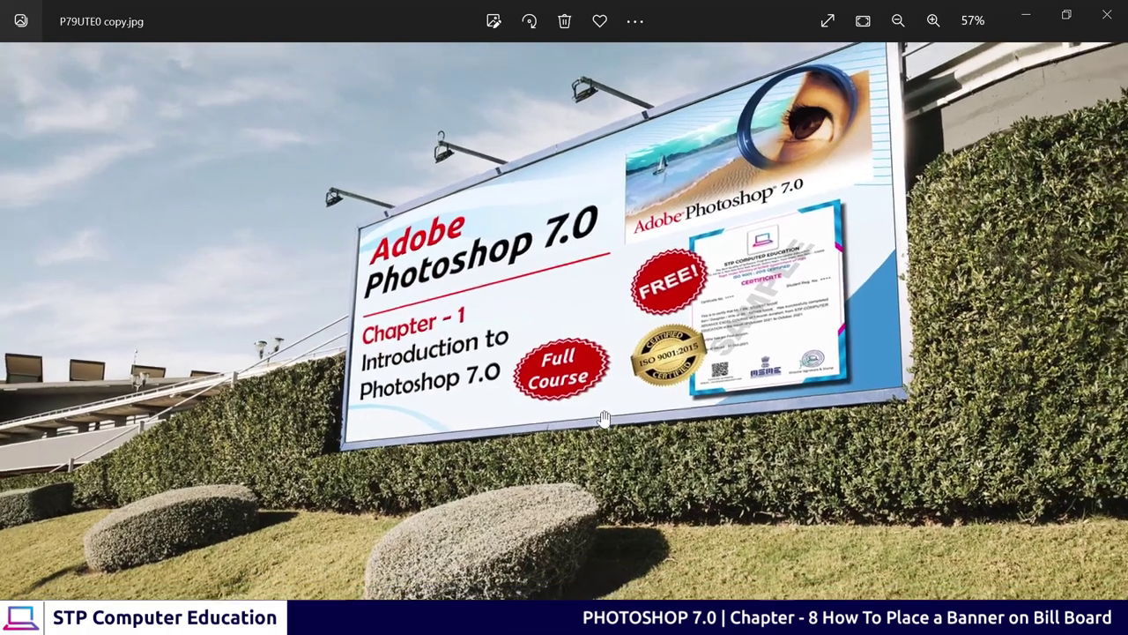
scroll(604, 418, "down", 1)
scroll(603, 418, "down", 1)
scroll(604, 418, "down", 1)
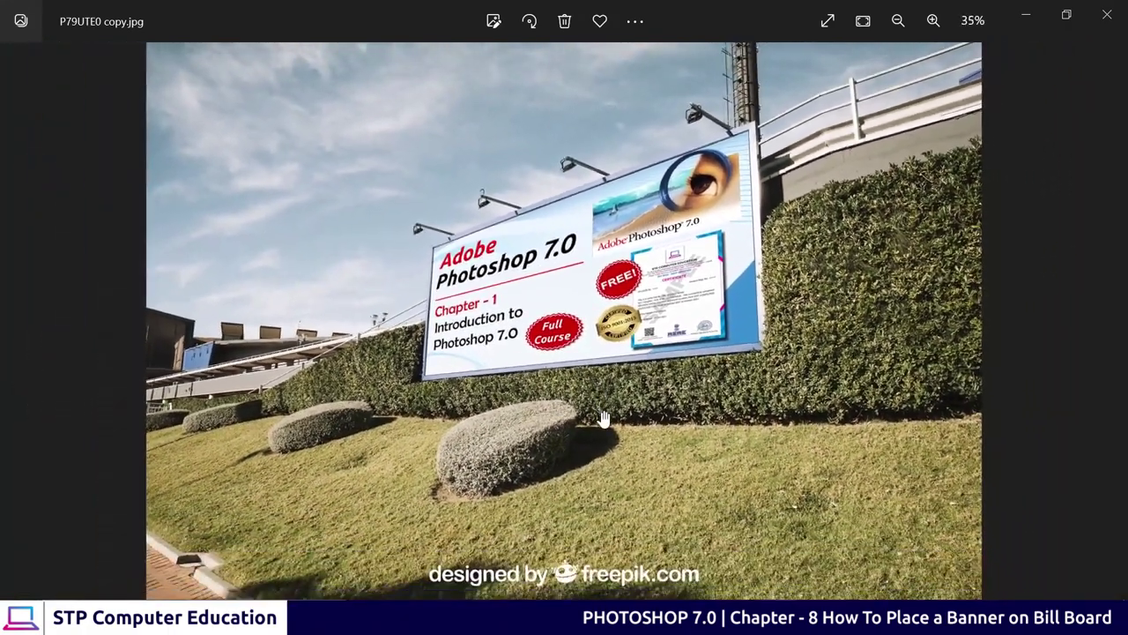
key("ctrl+plus")
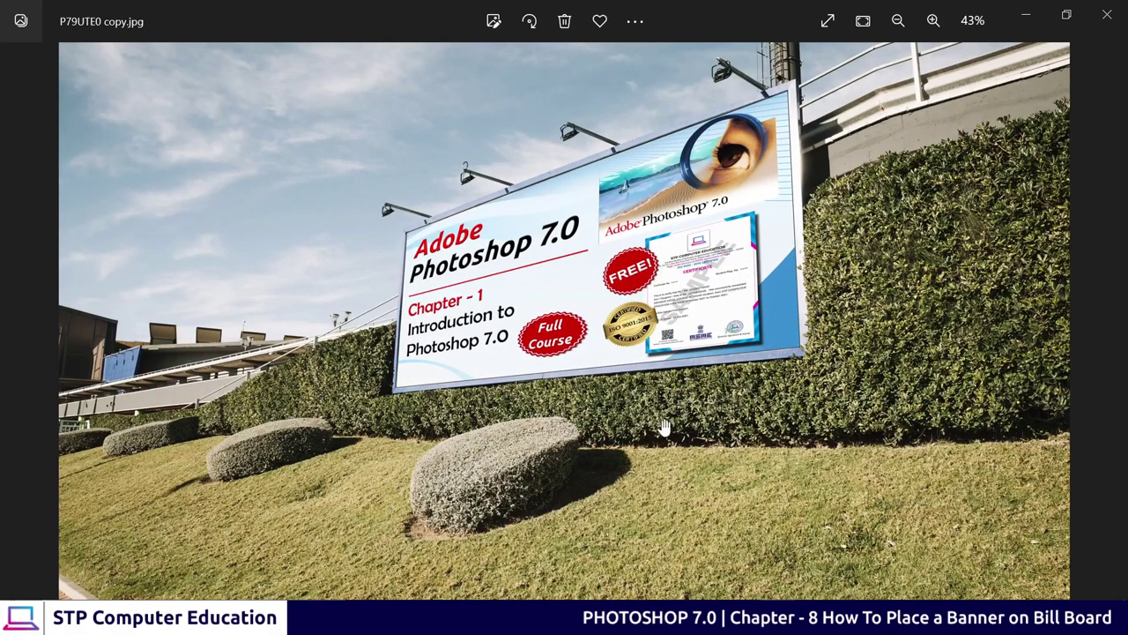
left_click(705, 534)
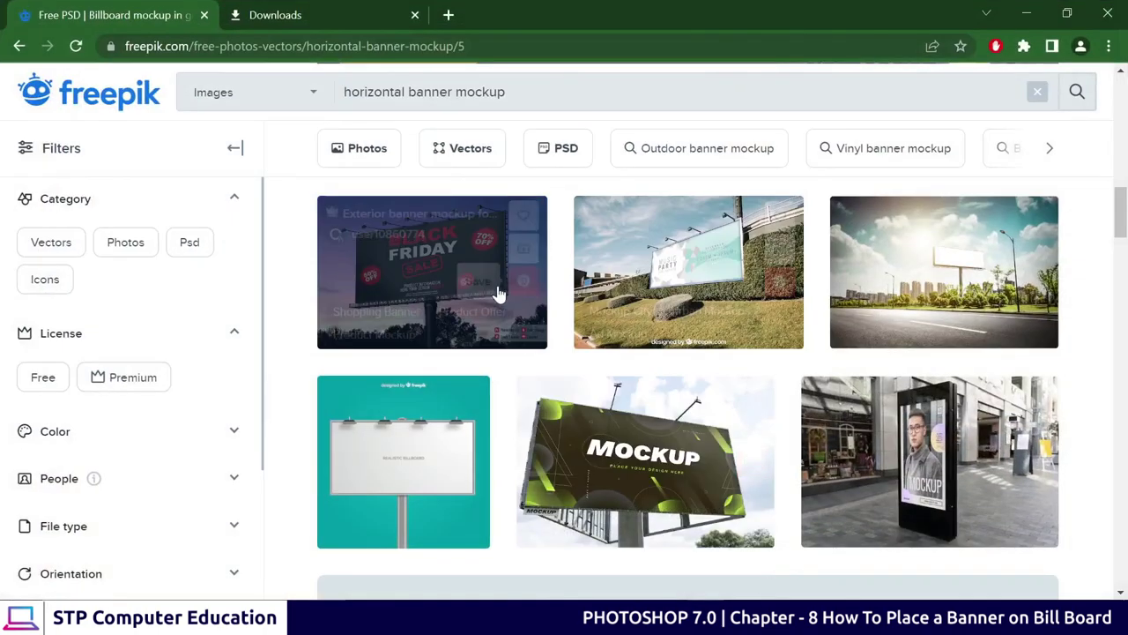
scroll(541, 447, "down", 4)
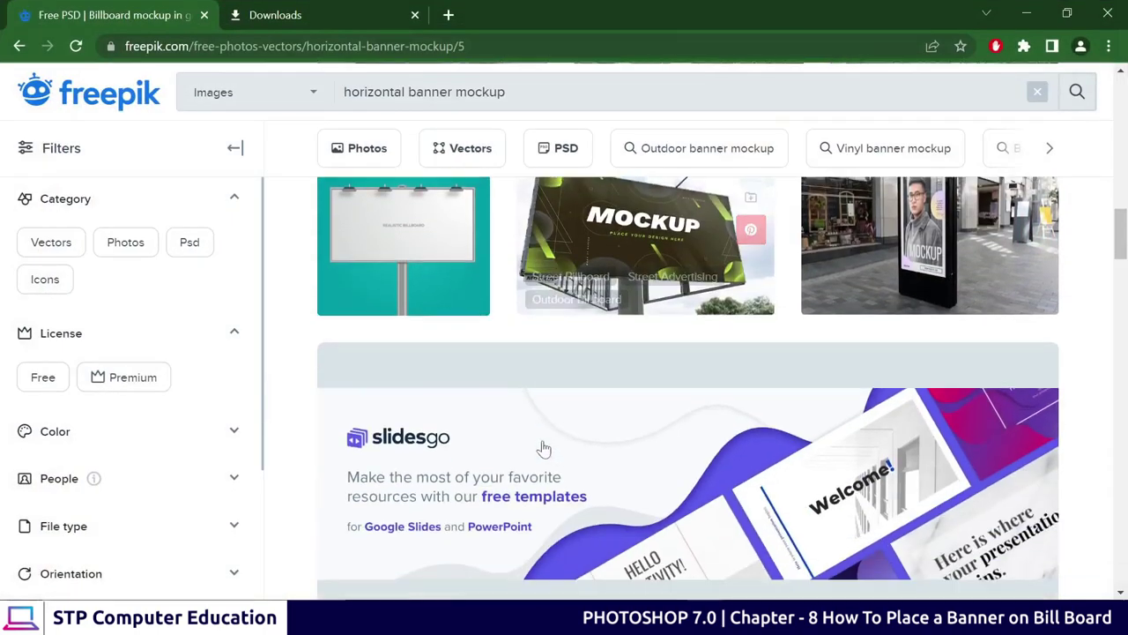
scroll(467, 291, "down", 4)
scroll(453, 314, "down", 1)
scroll(529, 319, "up", 1)
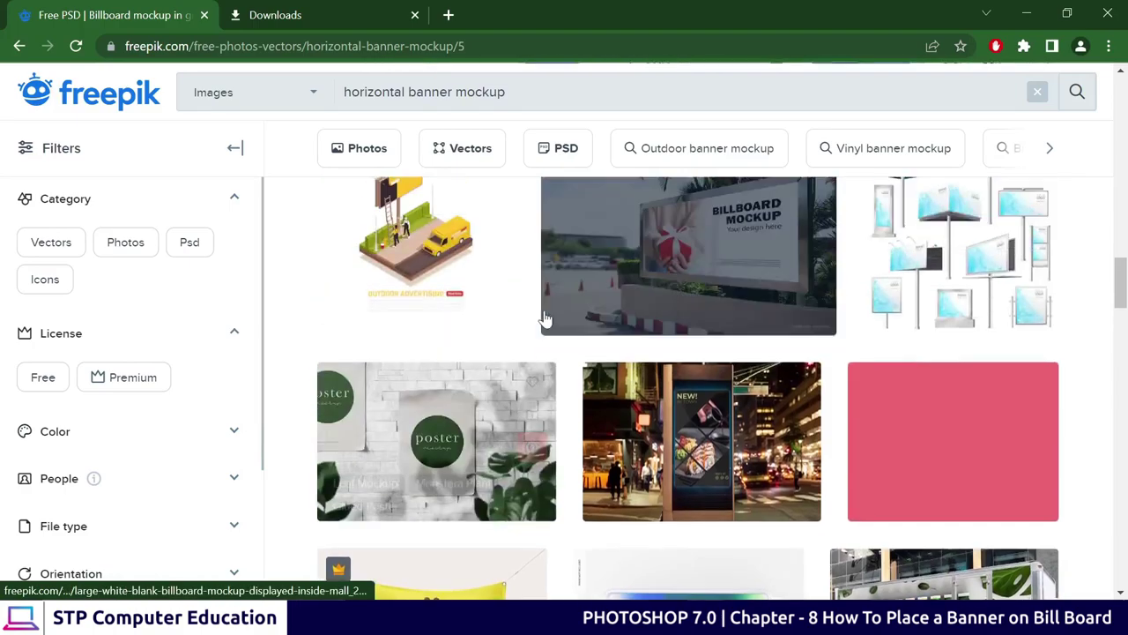
scroll(564, 313, "up", 4)
scroll(570, 308, "up", 3)
scroll(428, 219, "up", 4)
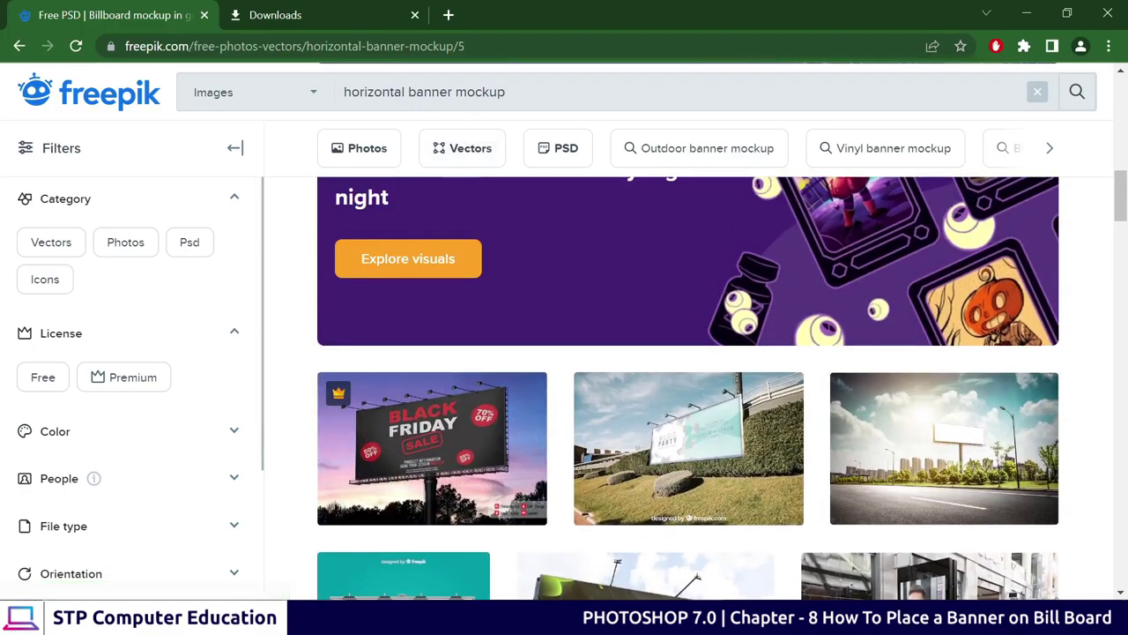
left_click_drag(456, 92, 505, 91)
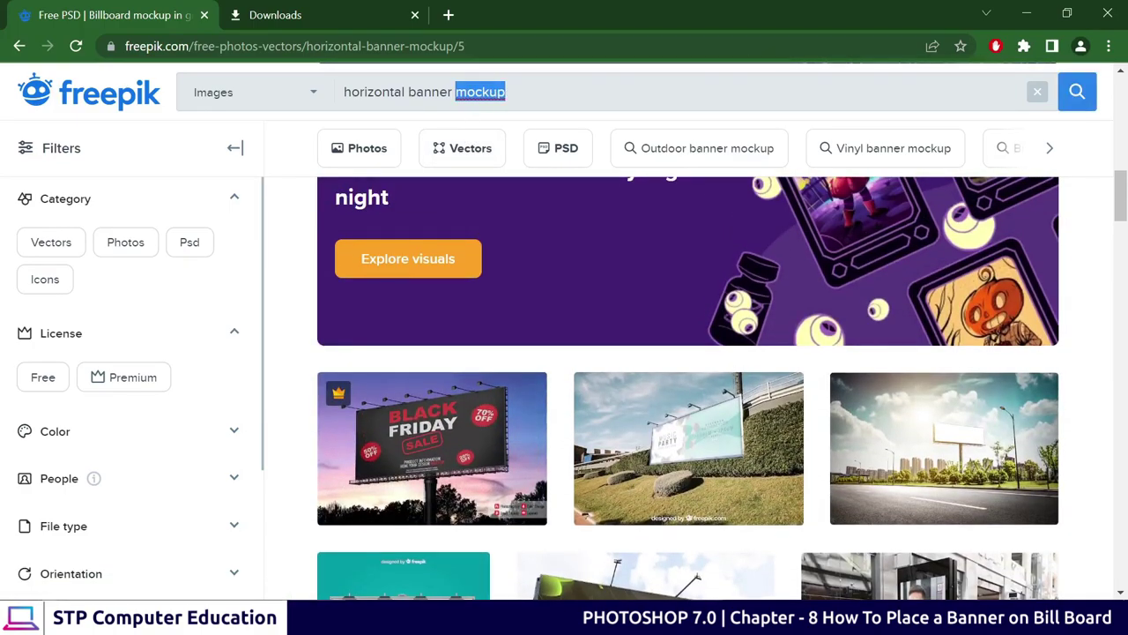
left_click(506, 91)
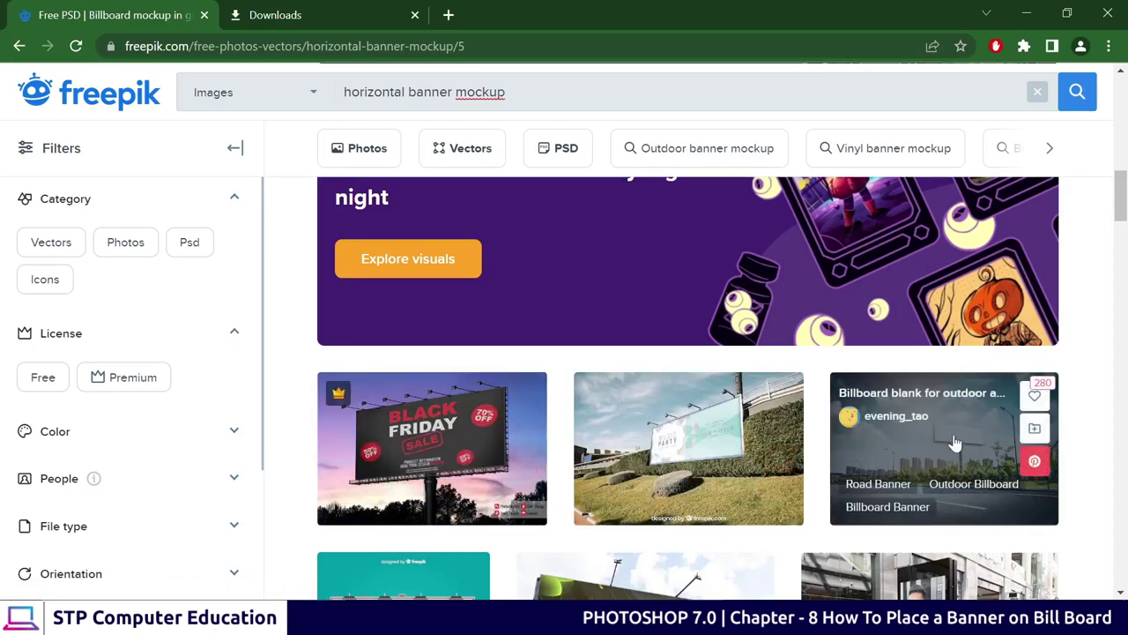
scroll(956, 467, "down", 2)
scroll(579, 416, "up", 4)
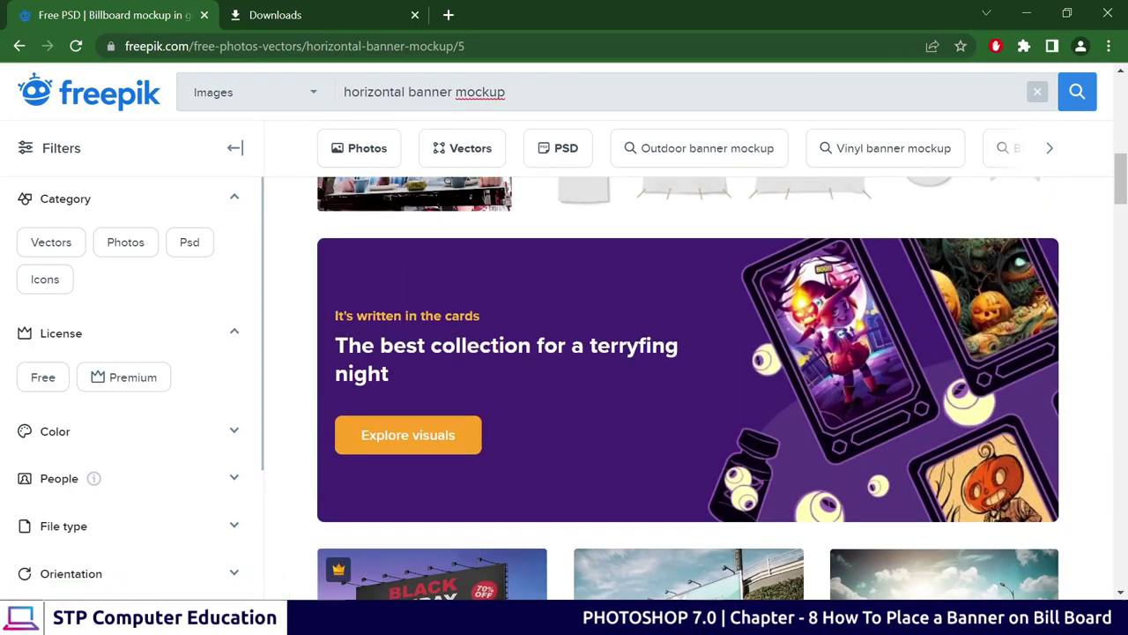
scroll(494, 397, "down", 4)
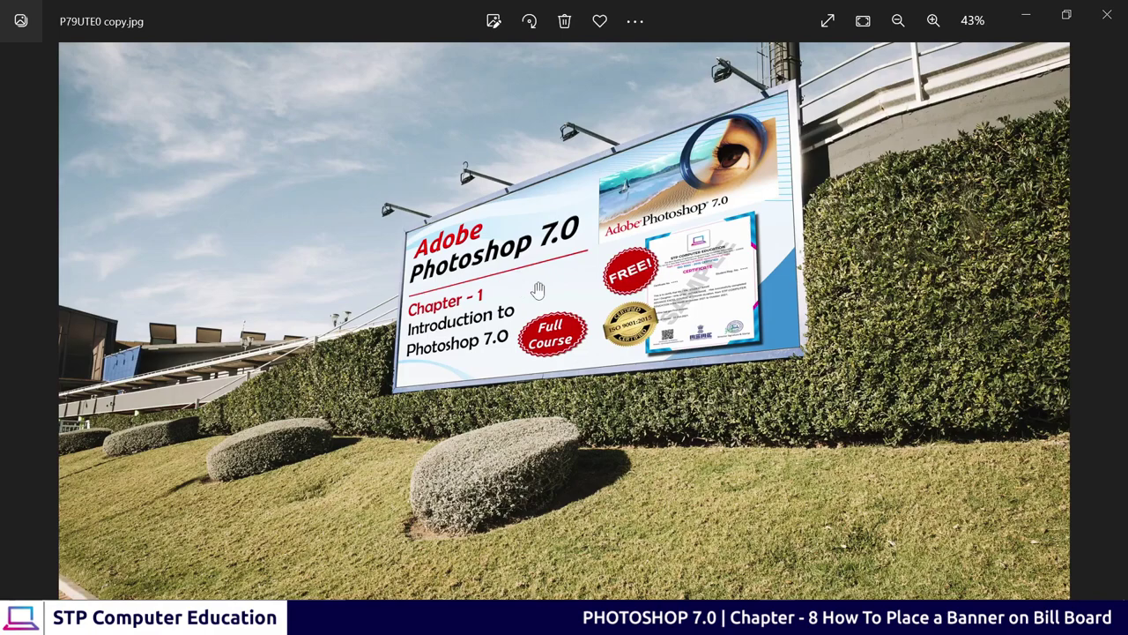
key("alt+Tab")
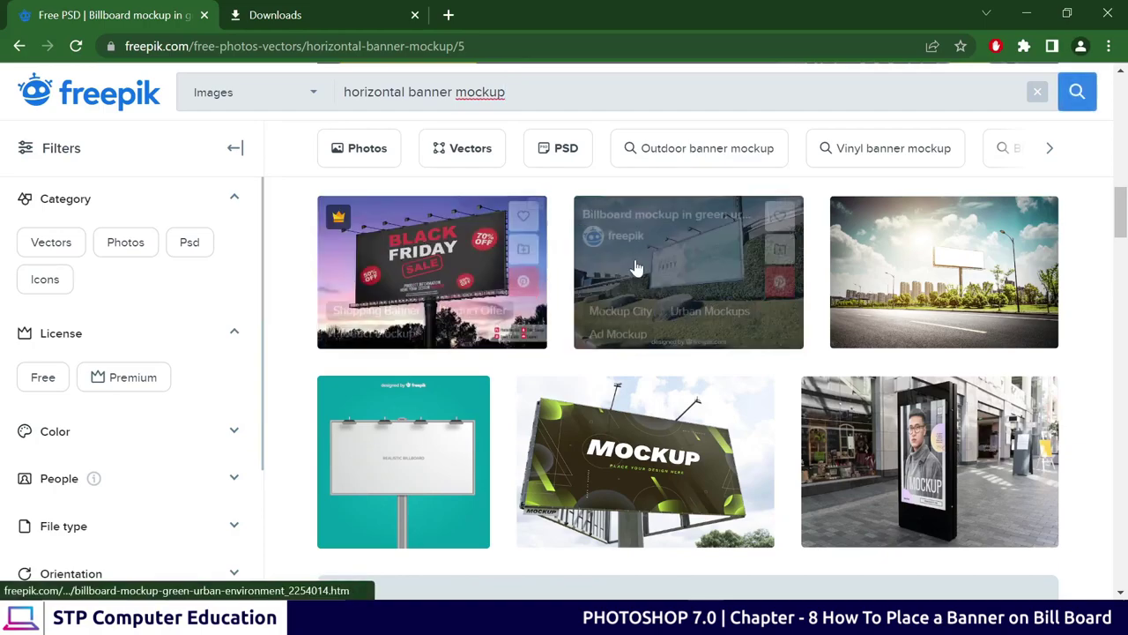
Step: Search Freepik for 'visiting card mockup' and scroll through the results
scroll(717, 294, "down", 2)
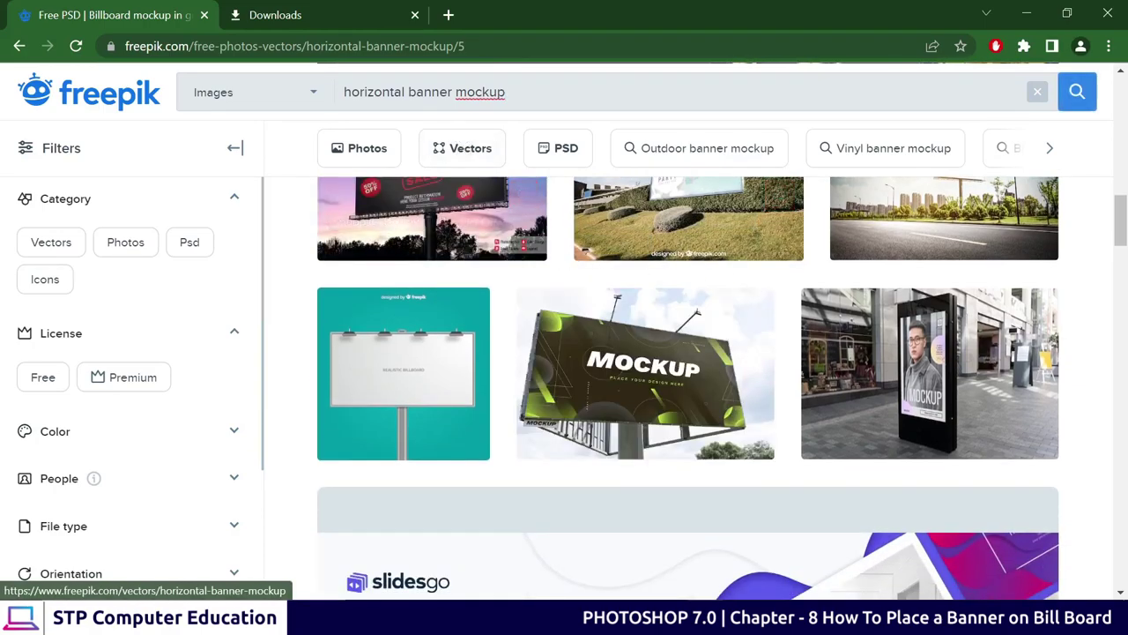
left_click_drag(448, 92, 277, 97)
type("v")
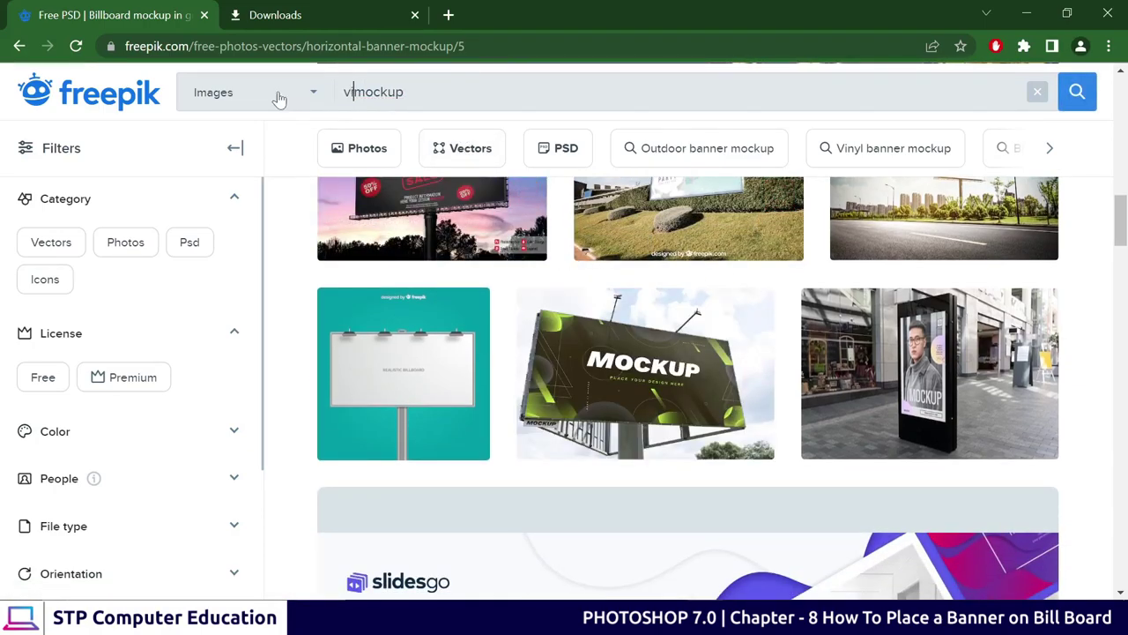
type("si ")
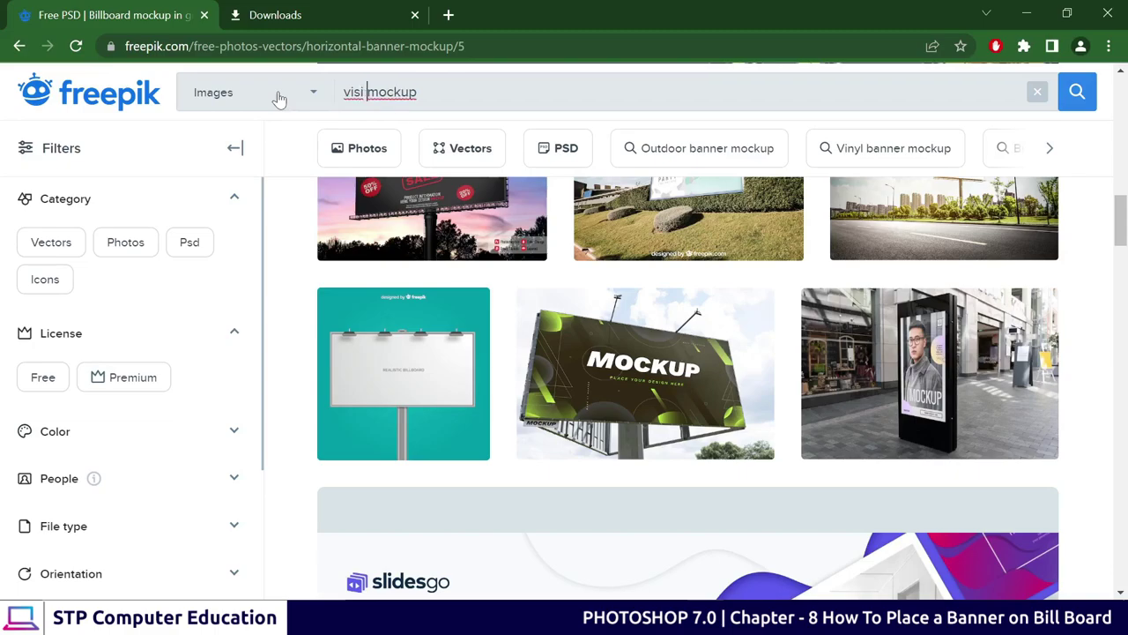
type("ting ")
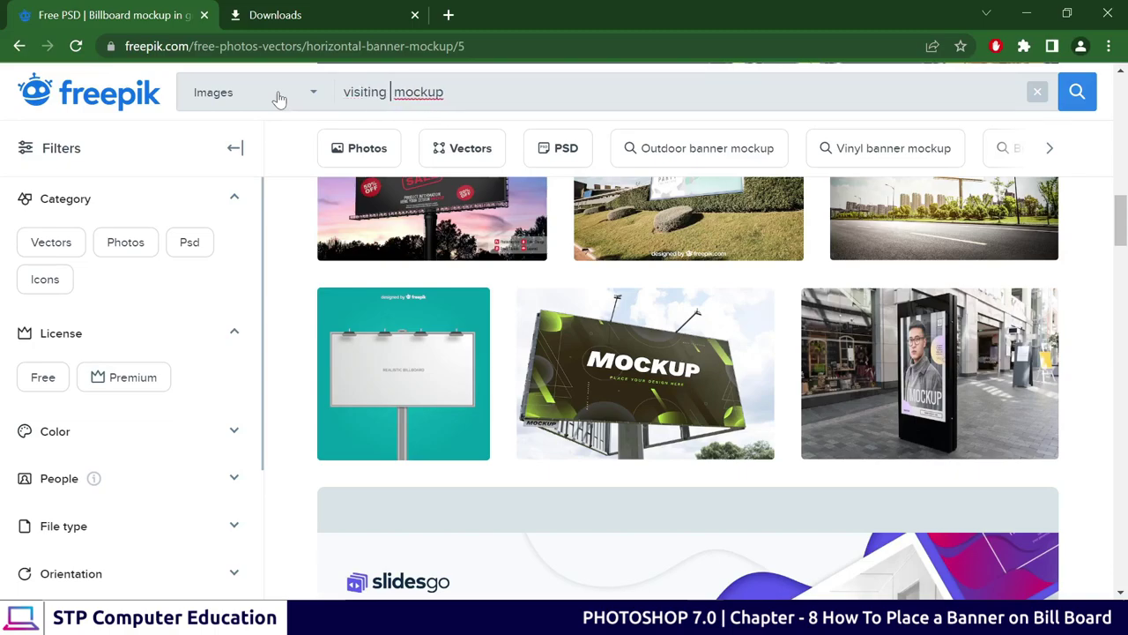
type("card")
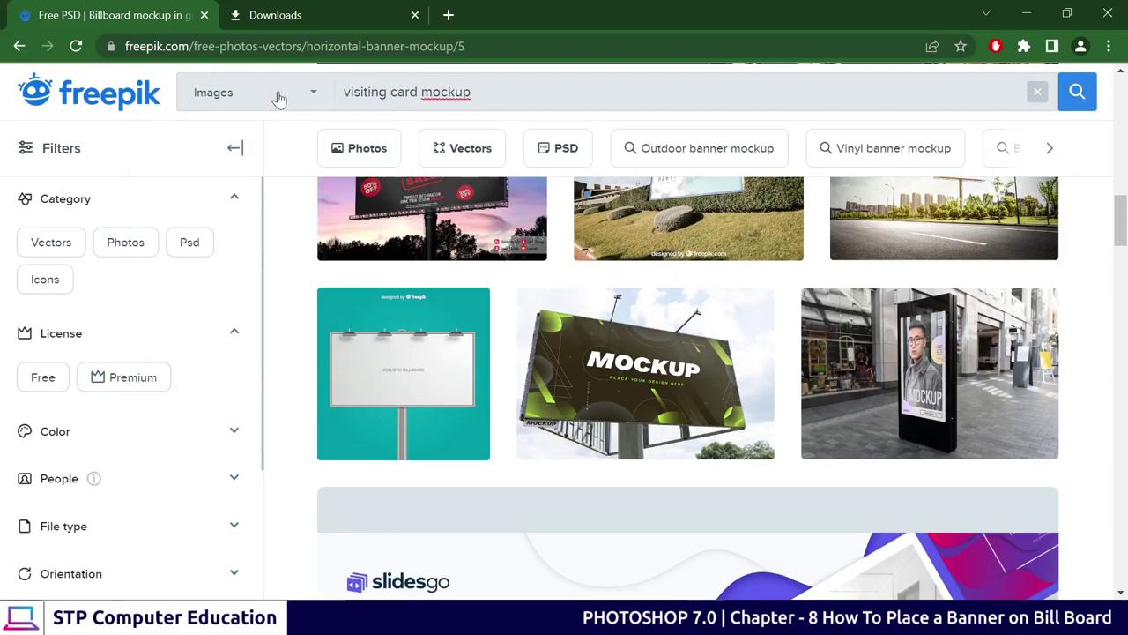
key("Return")
scroll(937, 227, "down", 3)
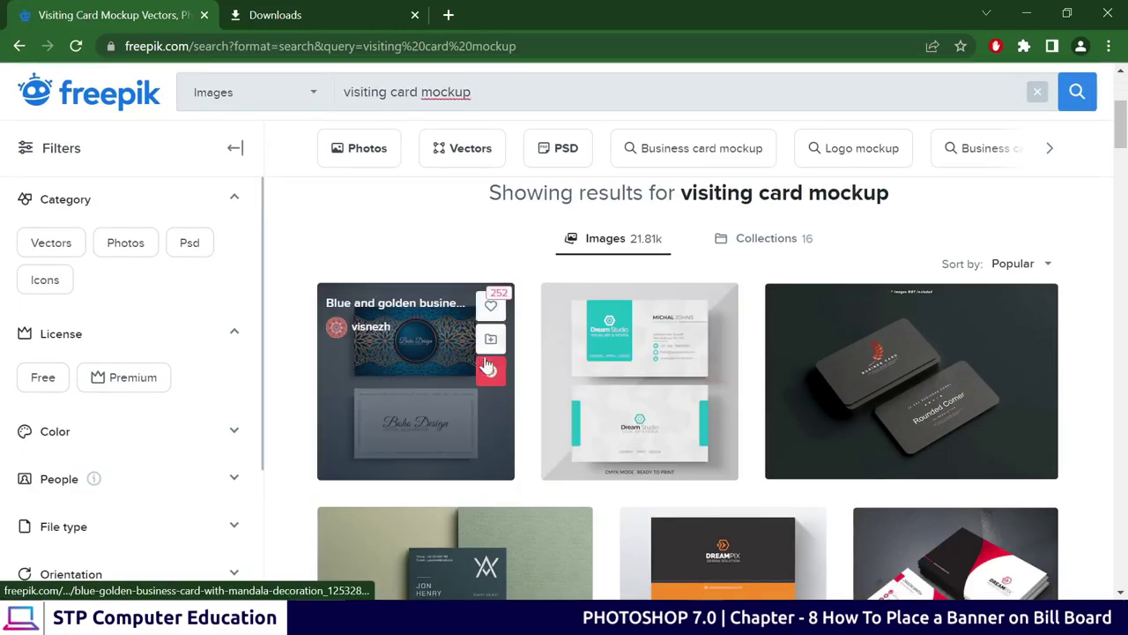
scroll(817, 373, "down", 1)
scroll(899, 397, "down", 2)
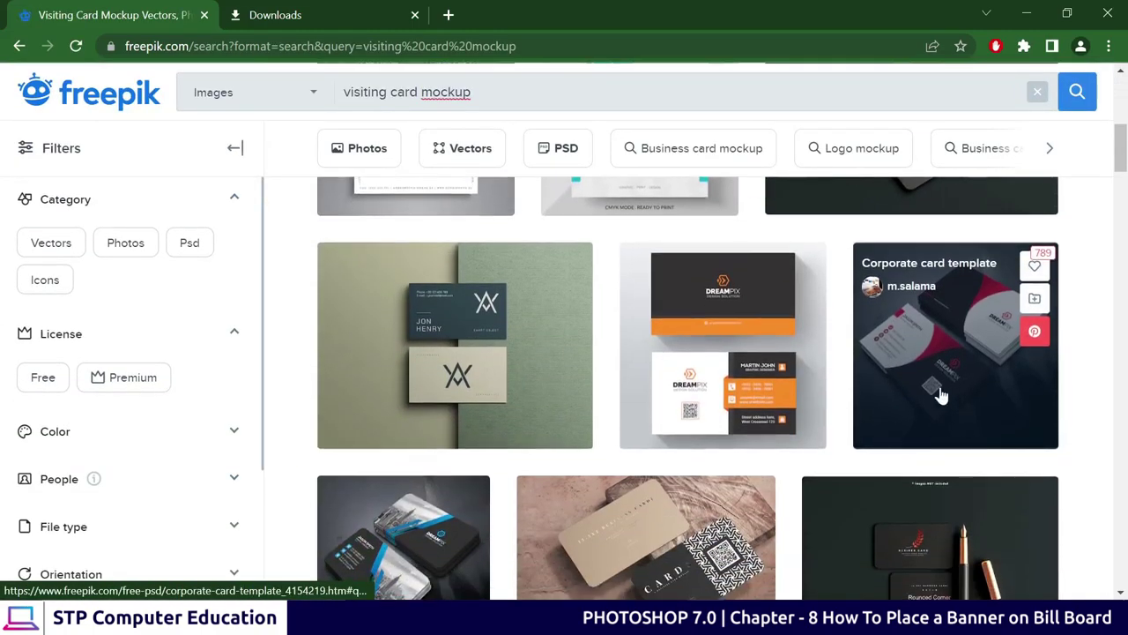
scroll(696, 370, "down", 1)
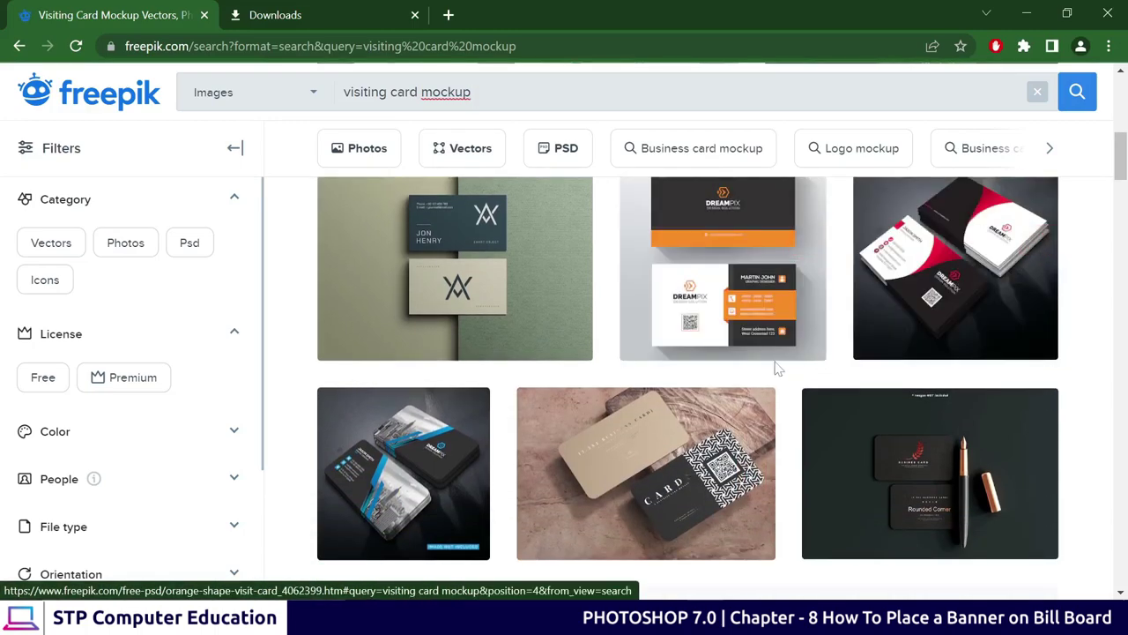
Step: Preview the Corporate card template, then return to the billboard image in Photos
left_click(952, 270)
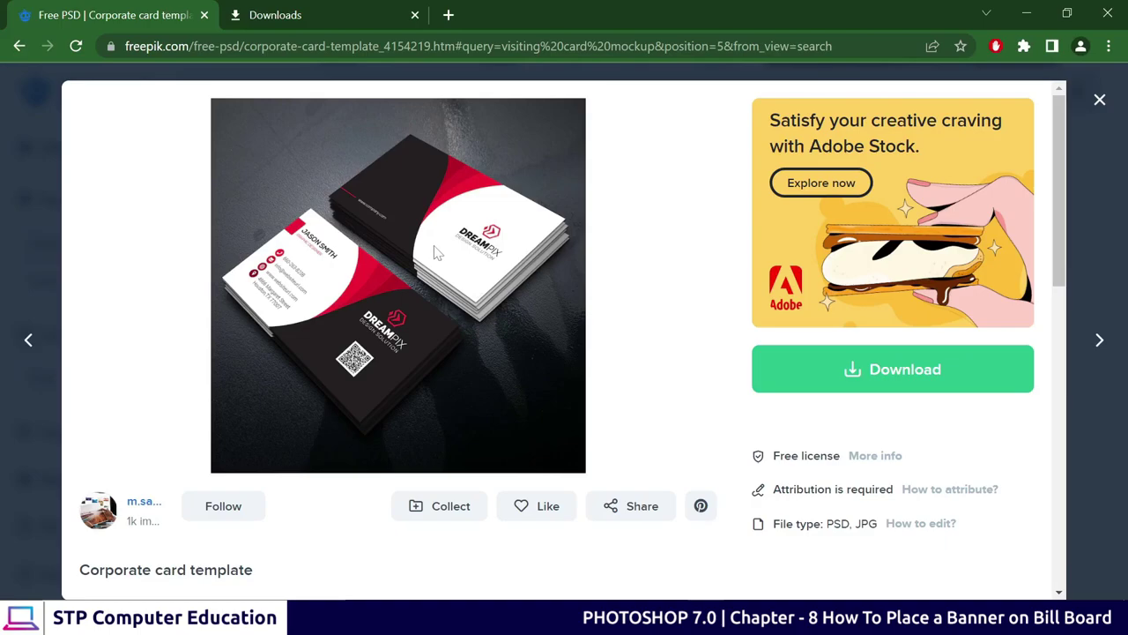
left_click(1100, 100)
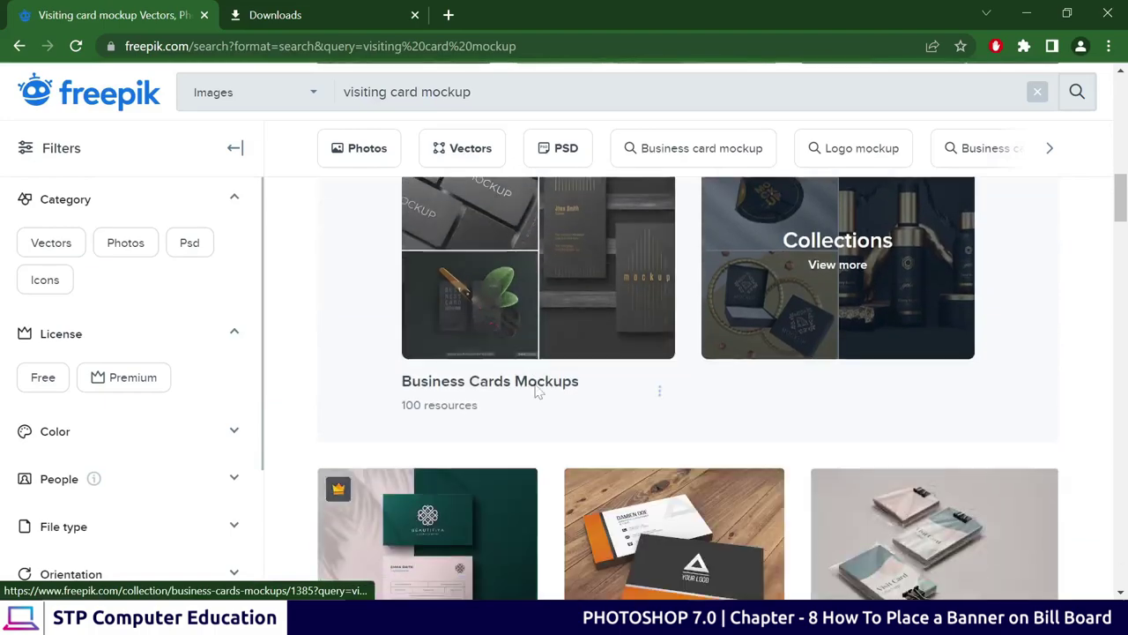
scroll(536, 392, "up", 5)
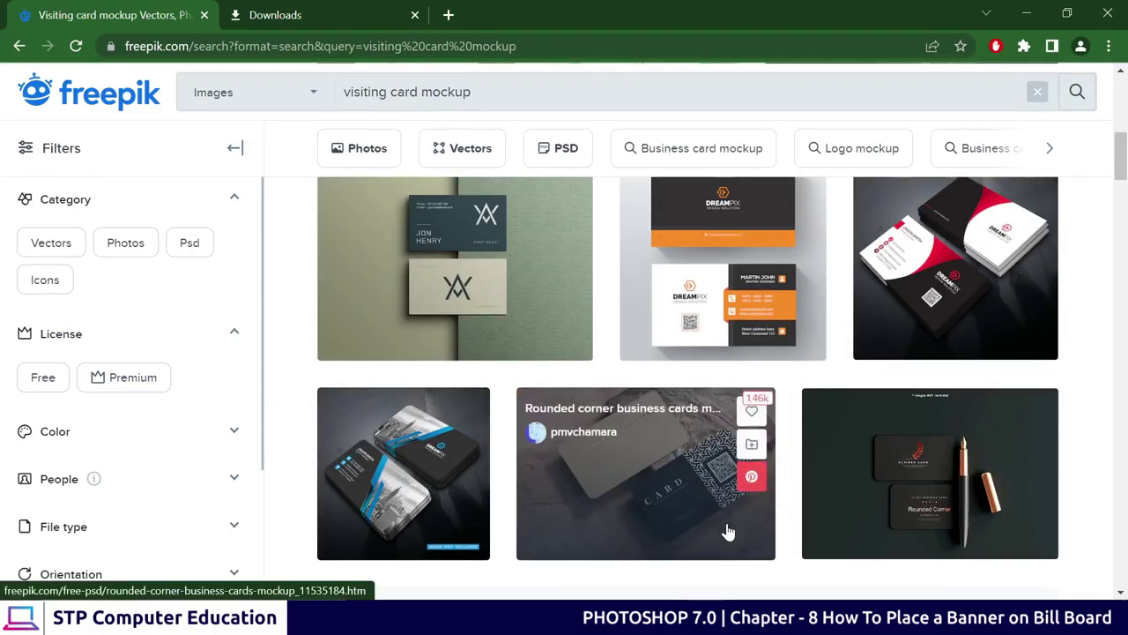
left_click(776, 621)
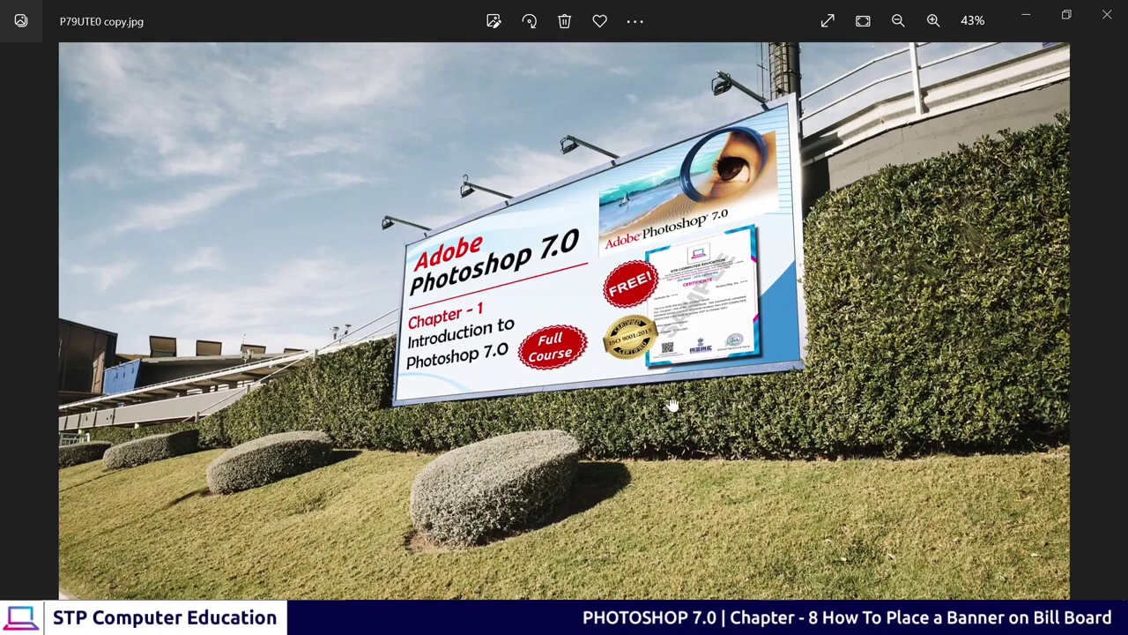
left_click_drag(672, 388, 671, 438)
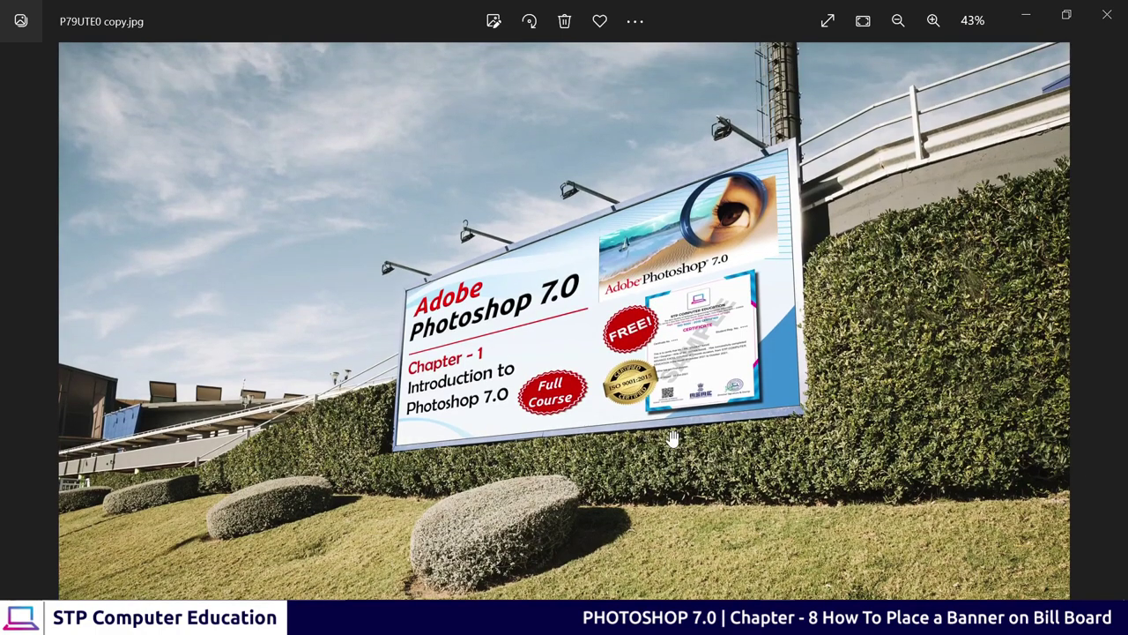